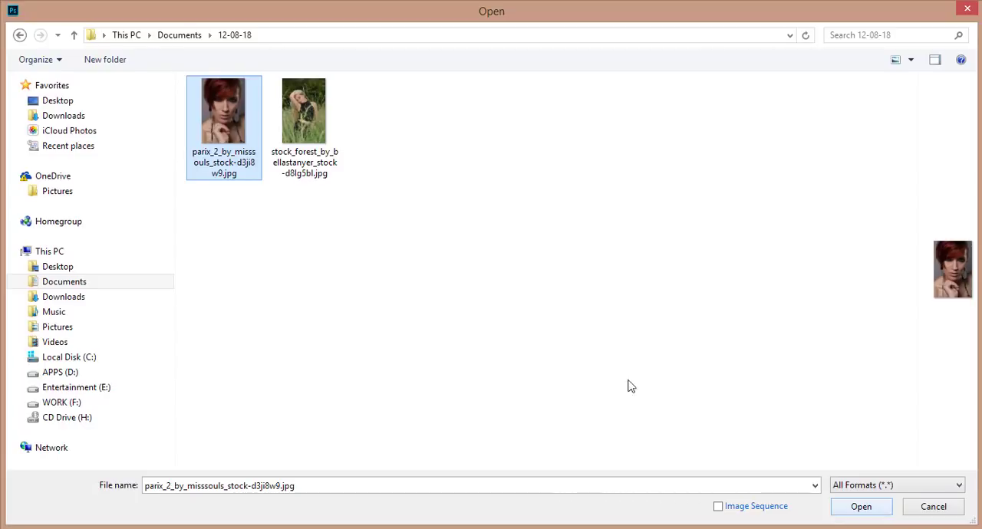
# Open the image parix_2_by_misssouls_stock-d3ji8w9.jpg from the 12-08-18 folder.
pyautogui.click(207, 108)
pyautogui.click(861, 507)
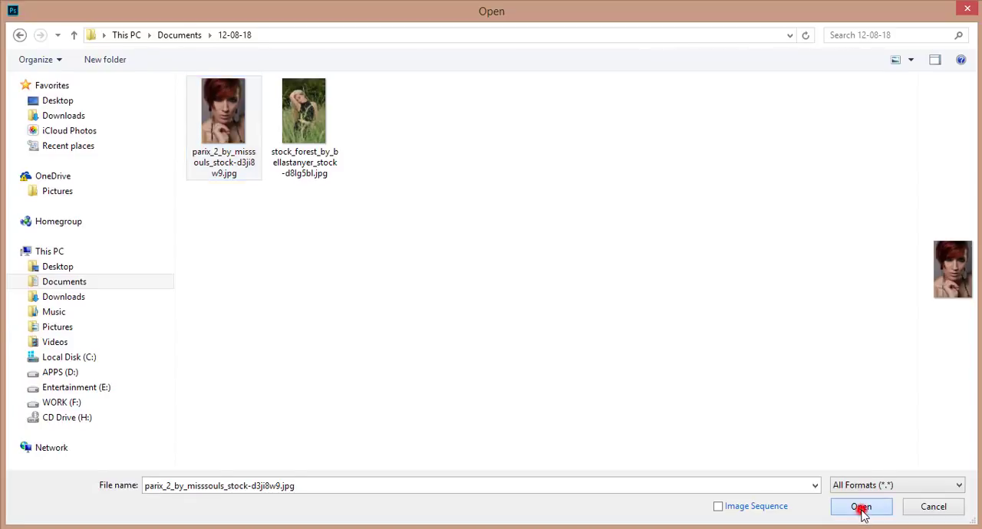
pyautogui.scroll(3, 436, 219)
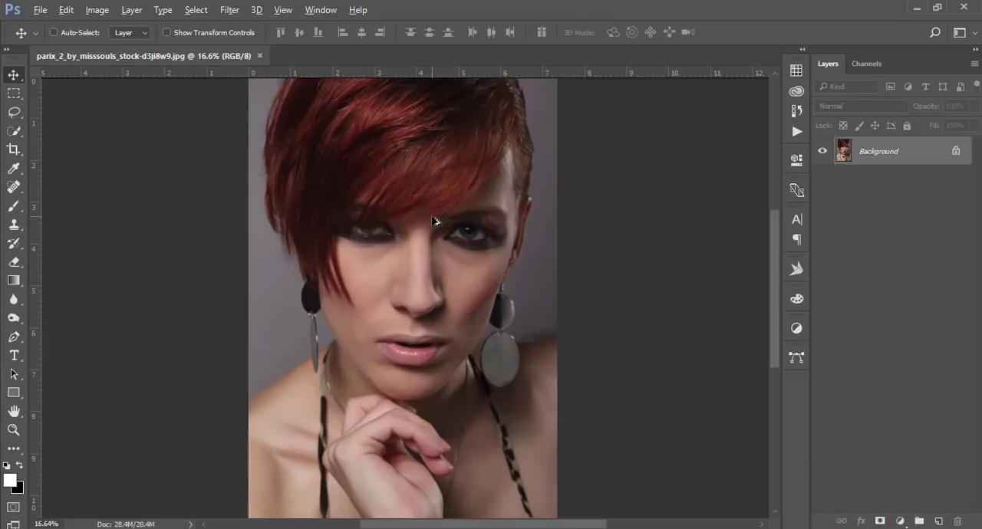
pyautogui.scroll(-3, 434, 218)
pyautogui.scroll(1, 434, 218)
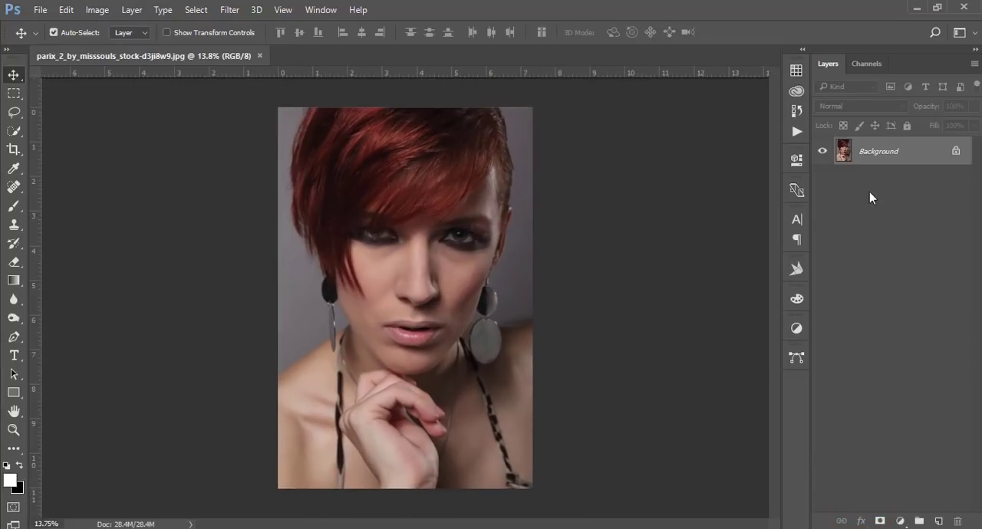
# Duplicate the Background layer and keep the copy visible and selected.
pyautogui.moveTo(906, 161); pyautogui.dragTo(943, 521)
pyautogui.click(821, 154)
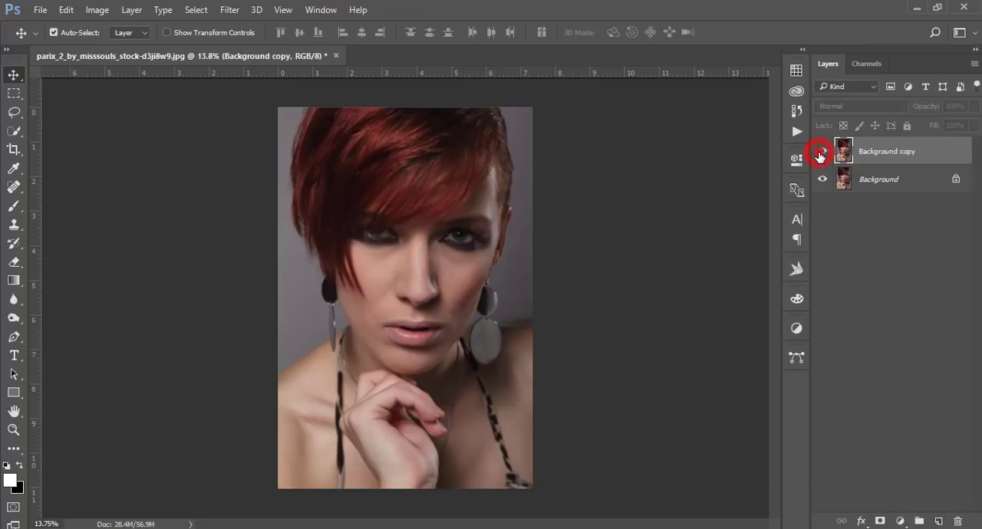
pyautogui.click(821, 154)
pyautogui.click(917, 153)
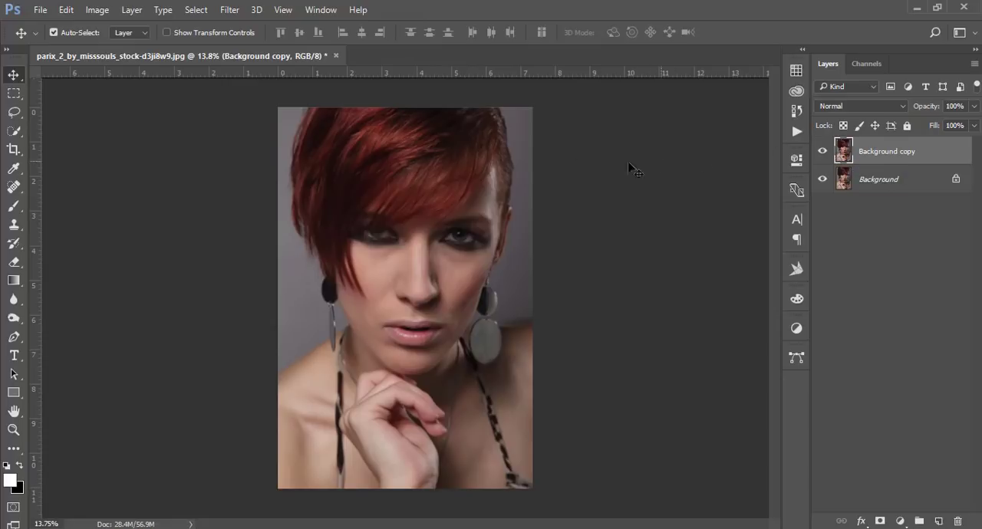
# Launch the Photo-Toolbox SkinFiner filter on the Background copy layer.
pyautogui.scroll(1, 473, 165)
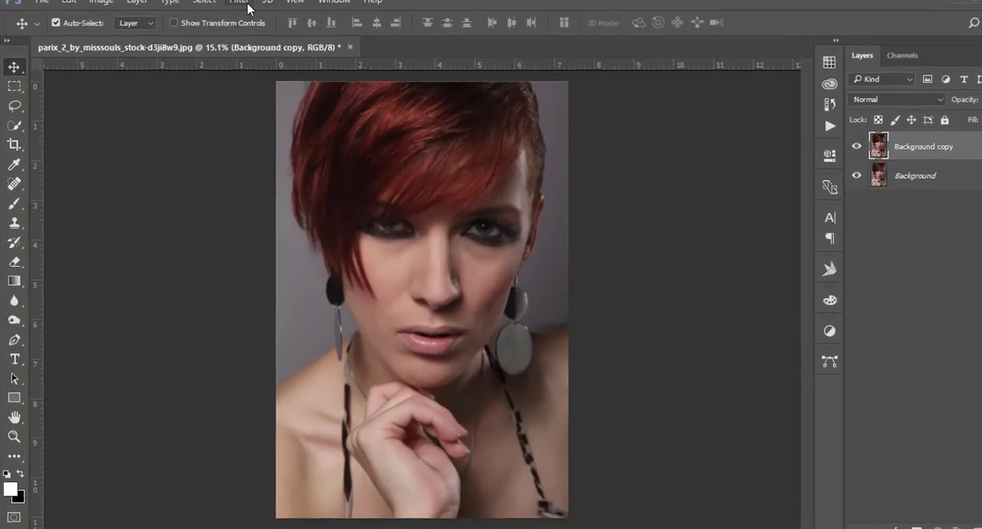
pyautogui.click(233, 10)
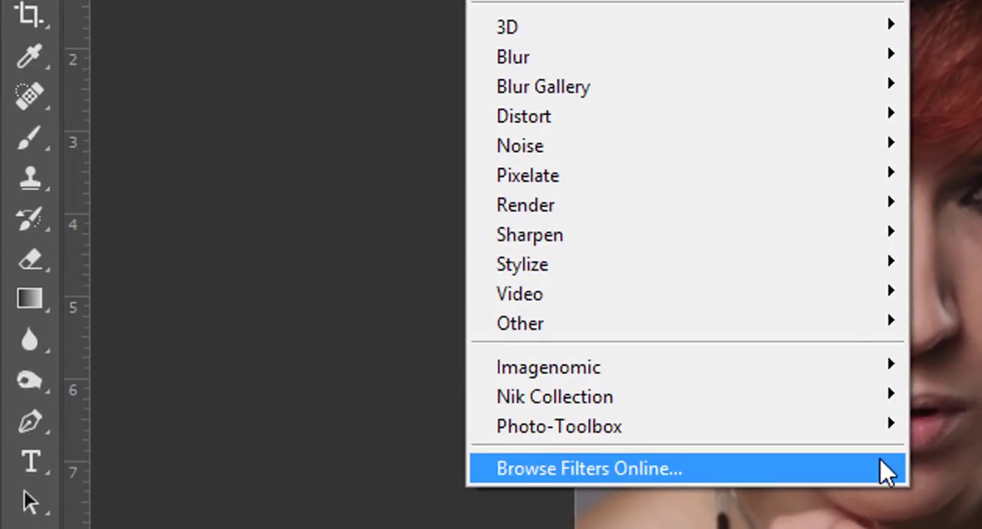
pyautogui.moveTo(840, 426)
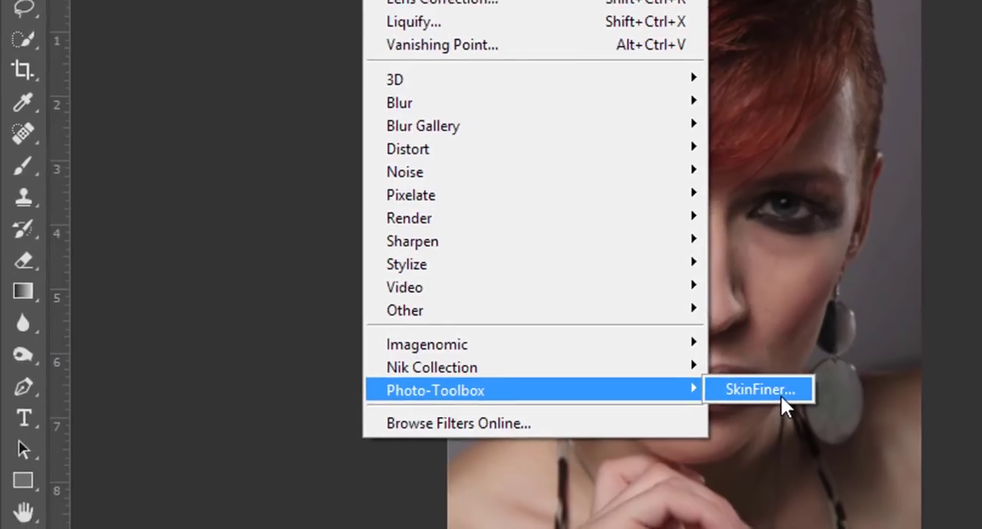
pyautogui.click(819, 401)
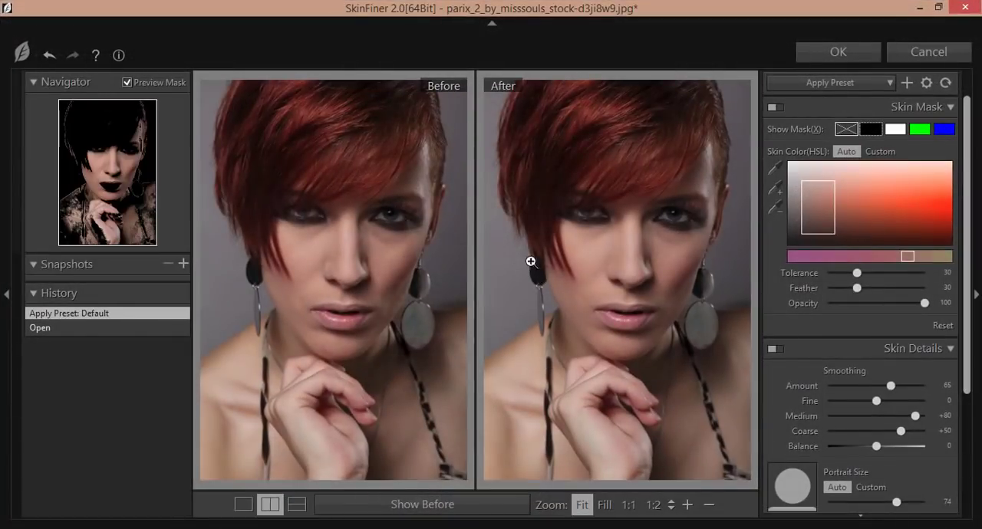
# Apply the Skin Tone-Lightening preset to the portrait.
pyautogui.click(581, 239)
pyautogui.moveTo(682, 213); pyautogui.dragTo(649, 204)
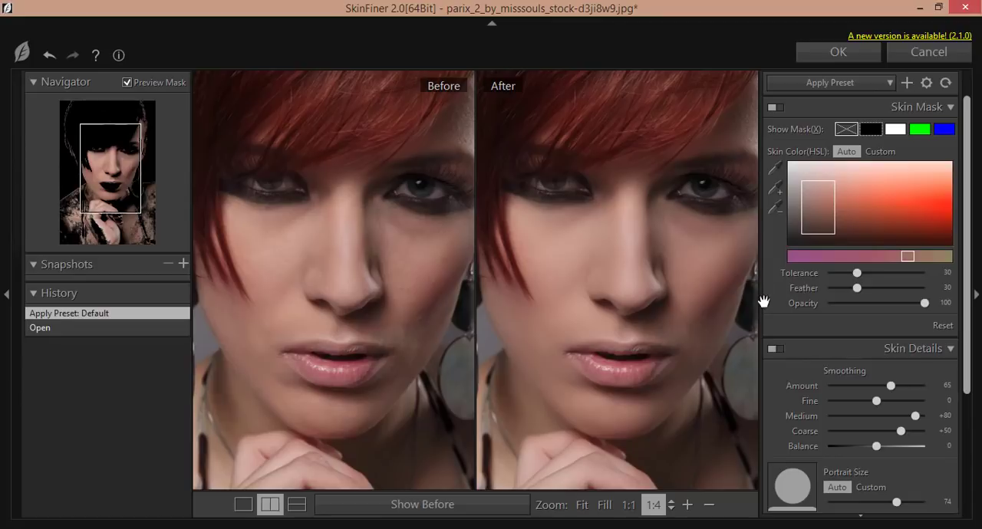
pyautogui.click(779, 323)
pyautogui.click(850, 79)
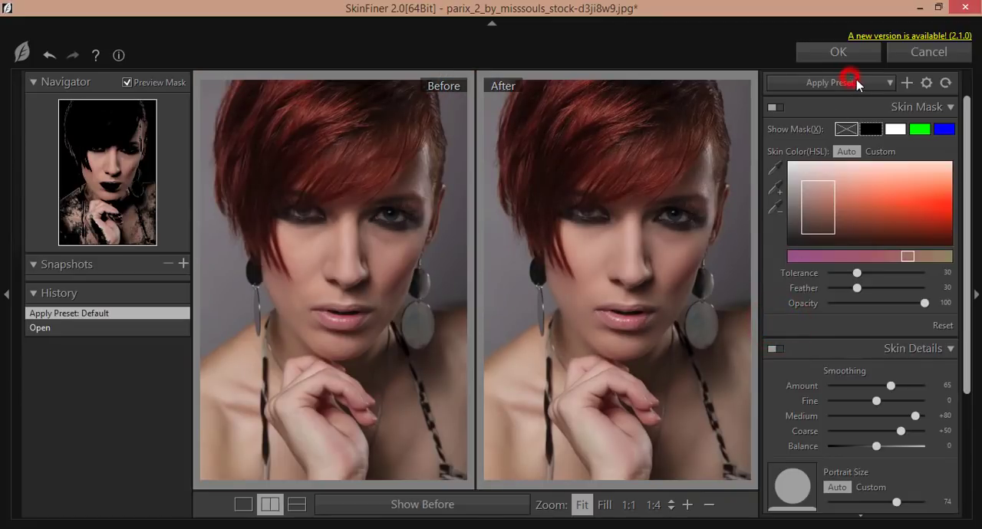
pyautogui.click(867, 83)
pyautogui.click(887, 83)
pyautogui.click(888, 83)
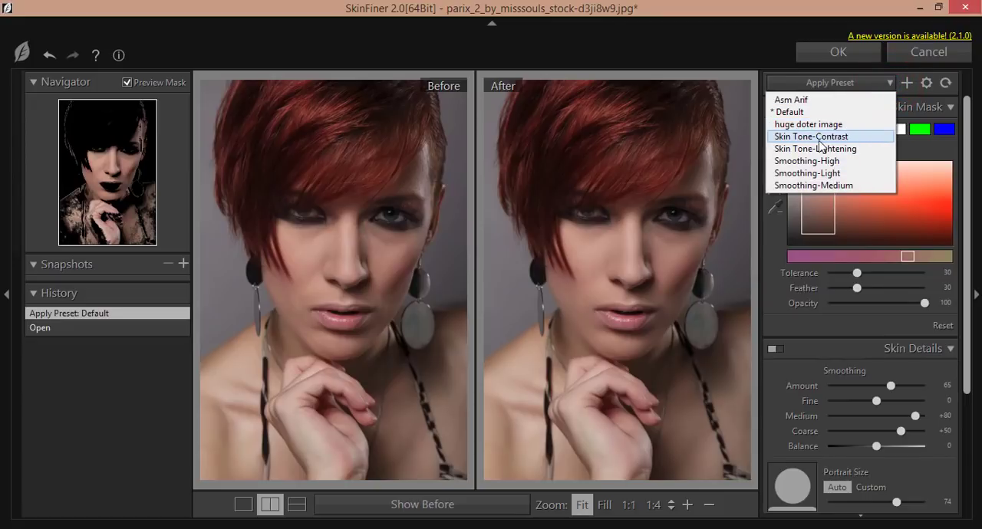
pyautogui.click(860, 150)
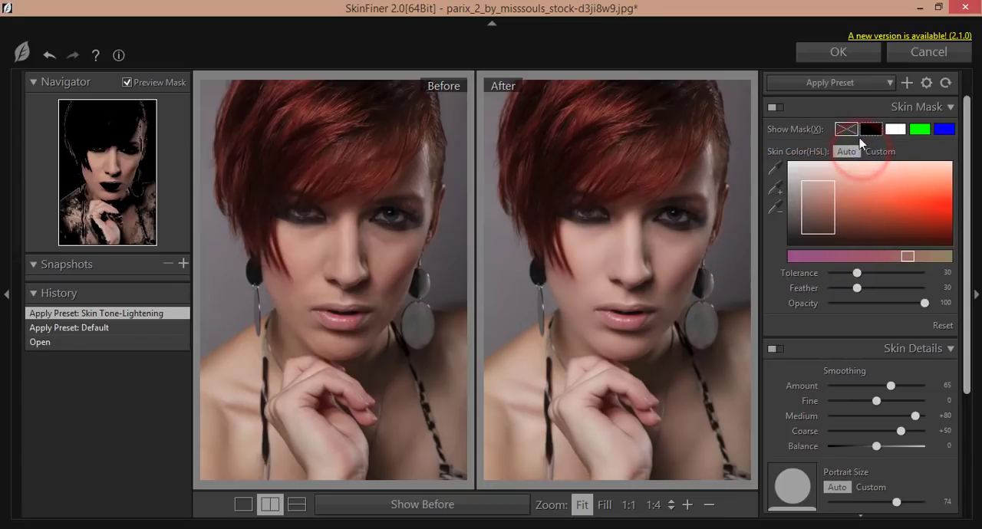
# Apply the Skin Tone-Contrast preset to the portrait.
pyautogui.click(872, 83)
pyautogui.click(850, 137)
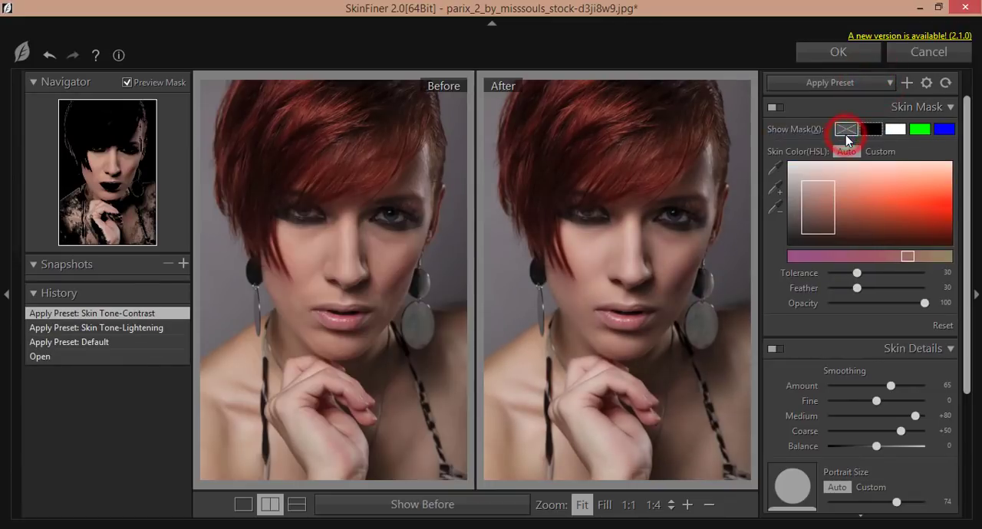
pyautogui.click(849, 84)
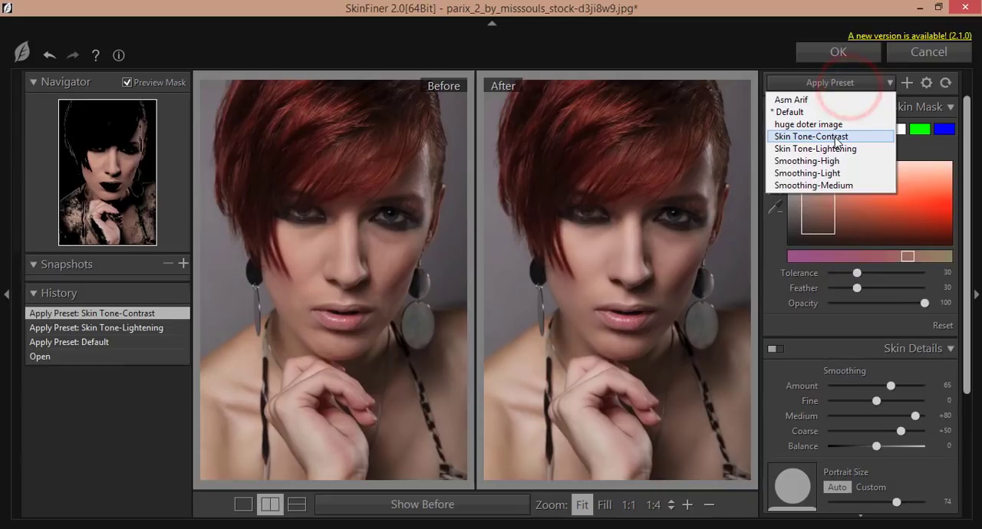
pyautogui.click(836, 136)
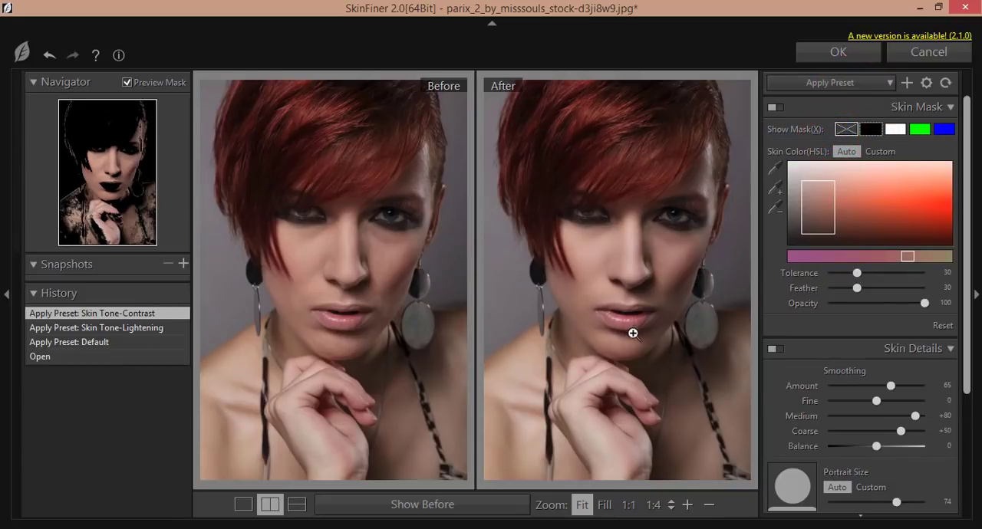
# Adjust the skin tone to saturation +7, brightness +27, shadow -64 and highlight +37.
pyautogui.scroll(-5, 874, 398)
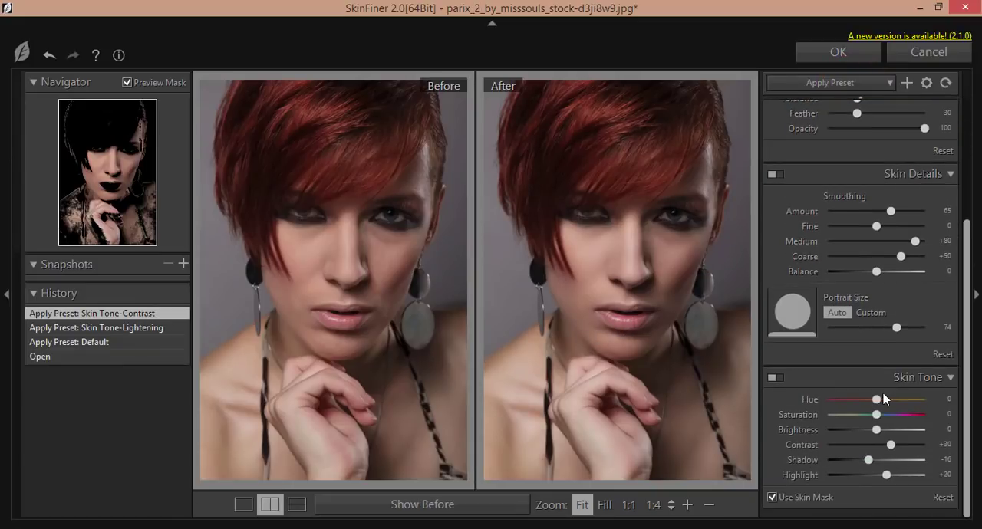
pyautogui.click(641, 282)
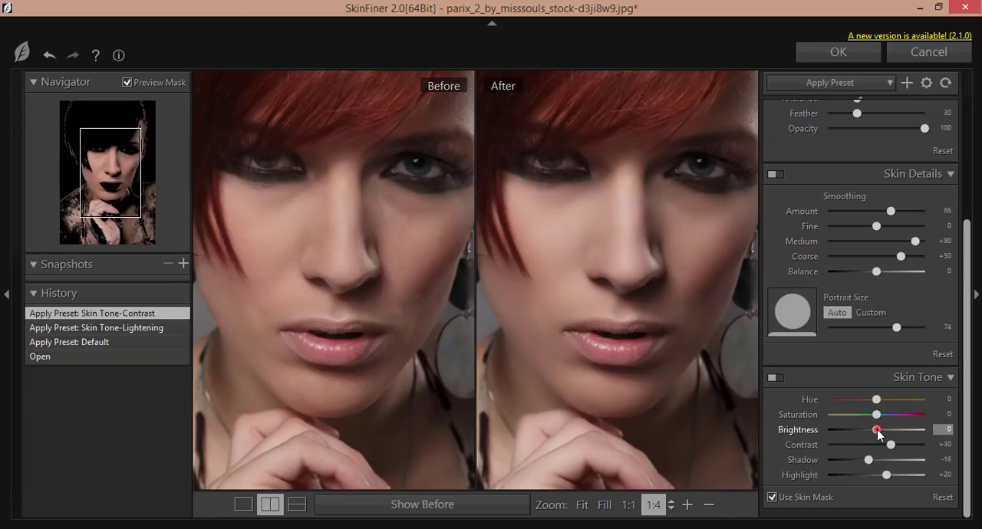
pyautogui.moveTo(878, 434); pyautogui.dragTo(894, 434)
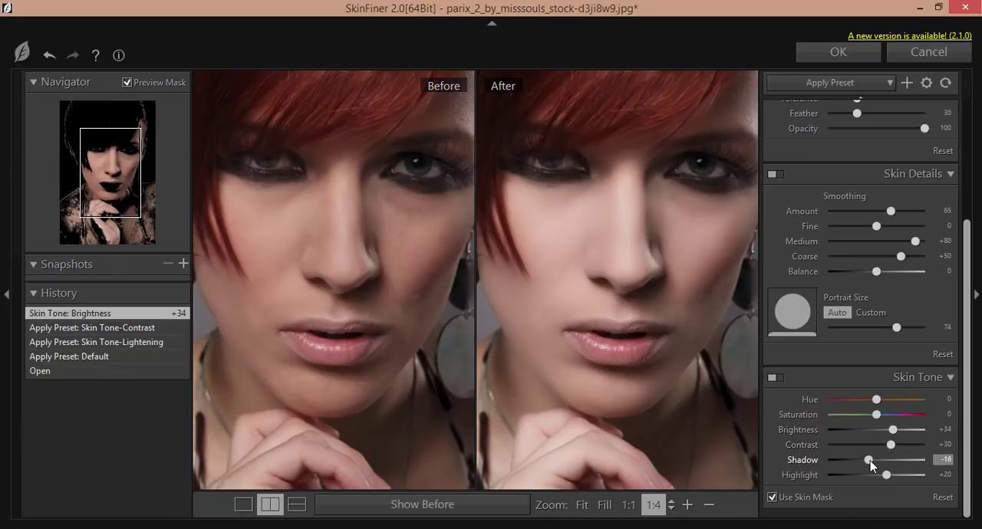
pyautogui.moveTo(886, 475); pyautogui.dragTo(845, 459)
pyautogui.moveTo(617, 272); pyautogui.dragTo(735, 285)
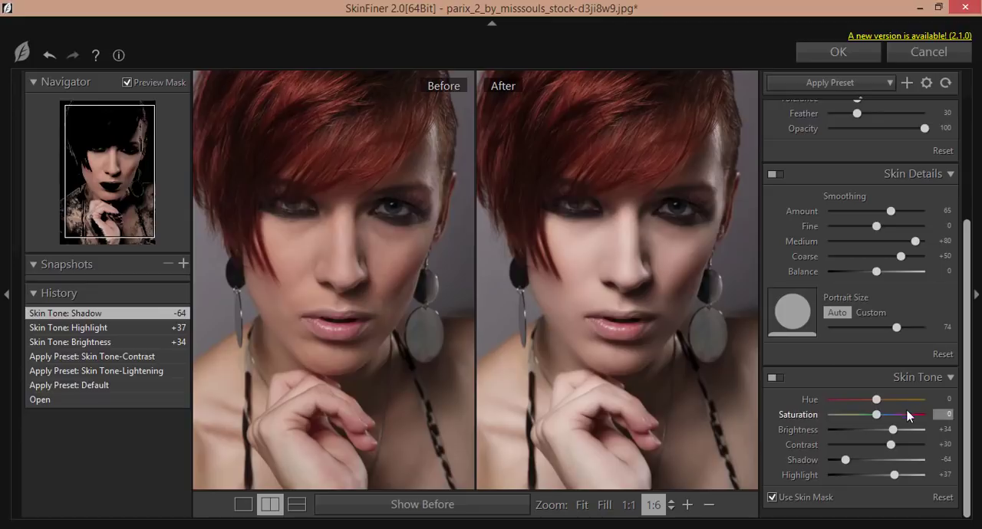
pyautogui.moveTo(880, 399); pyautogui.dragTo(890, 438)
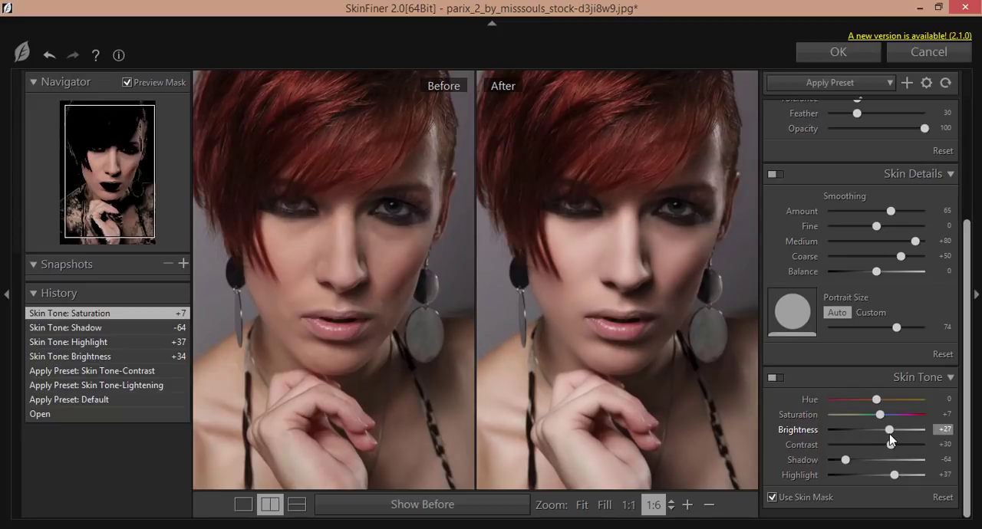
# Examine the skin texture around the nose, cheeks and lips in the before and after previews.
pyautogui.click(664, 289)
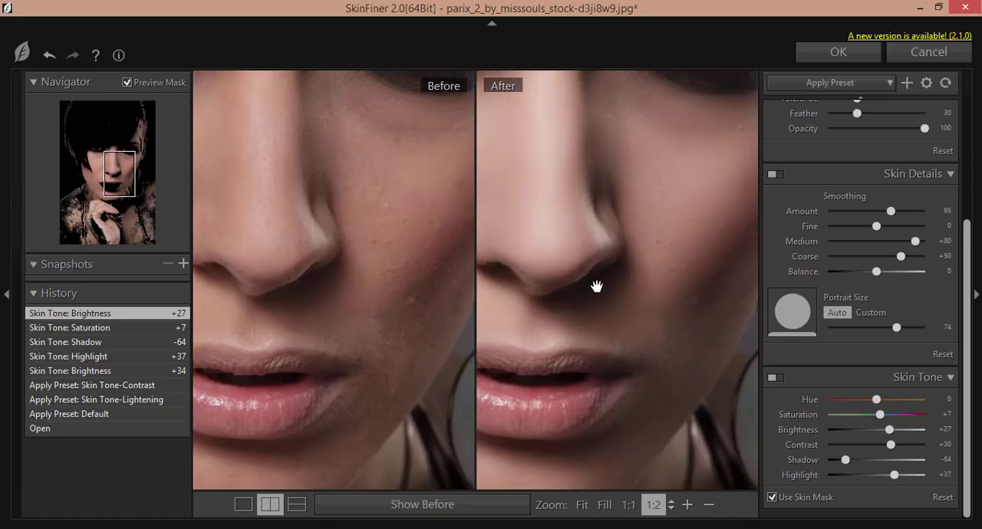
pyautogui.moveTo(604, 282); pyautogui.dragTo(716, 372)
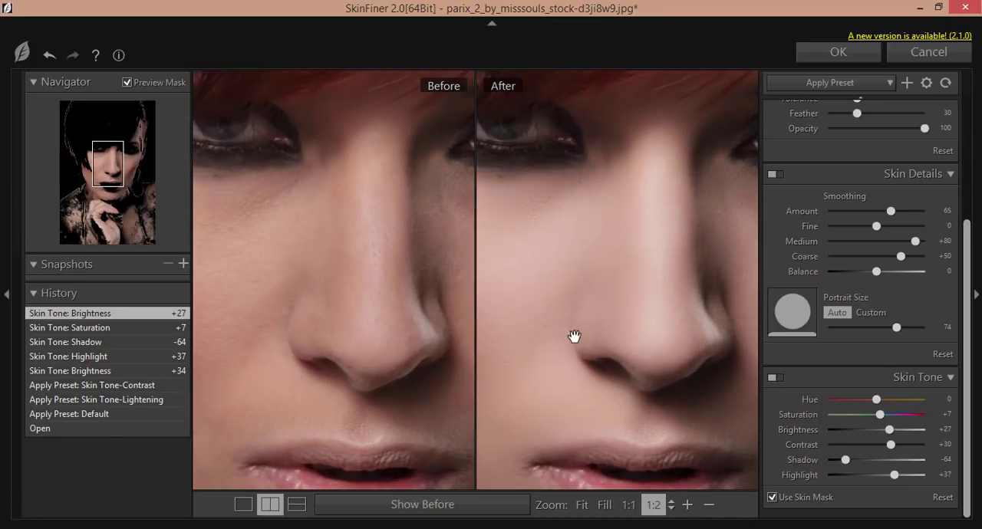
pyautogui.moveTo(583, 333); pyautogui.dragTo(728, 309)
pyautogui.moveTo(423, 347); pyautogui.dragTo(318, 257)
pyautogui.moveTo(689, 315); pyautogui.dragTo(667, 337)
pyautogui.scroll(-1, 665, 354)
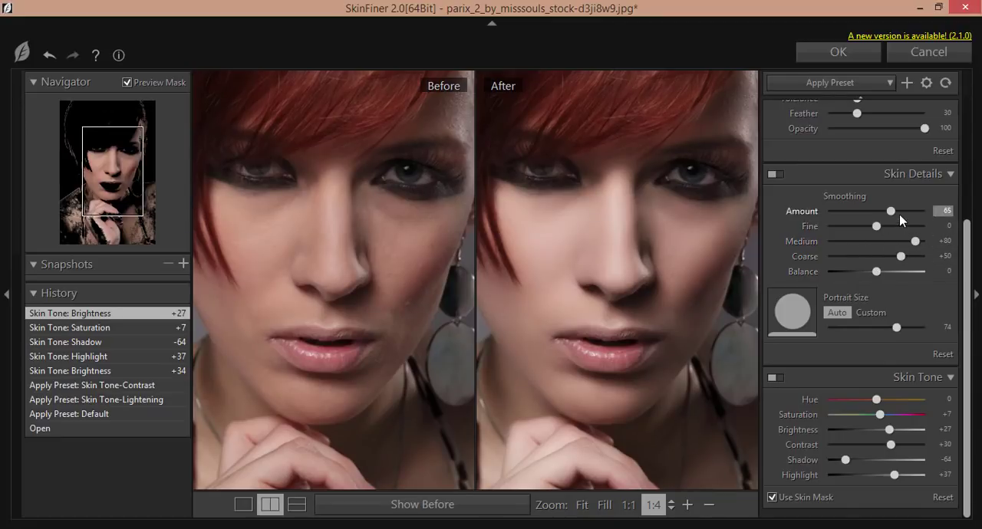
pyautogui.click(586, 298)
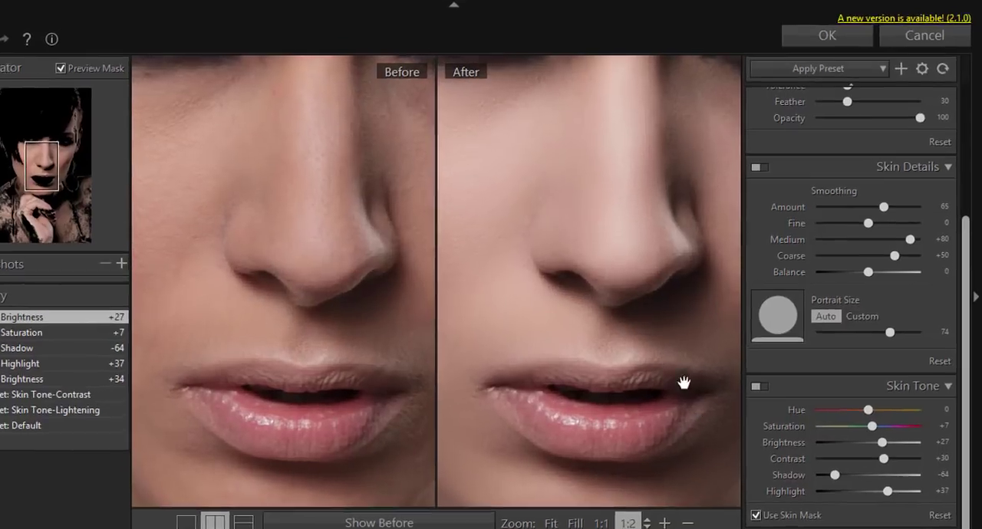
pyautogui.moveTo(706, 373); pyautogui.dragTo(748, 356)
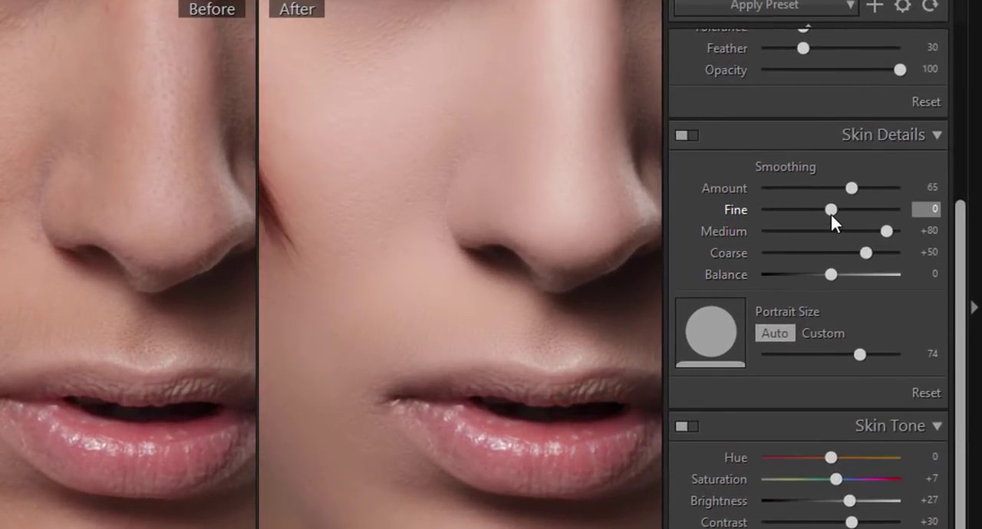
# Set the Fine smoothing of the skin details to +86 and check the cheek area against the original.
pyautogui.moveTo(830, 212); pyautogui.dragTo(883, 219)
pyautogui.moveTo(574, 228); pyautogui.dragTo(376, 219)
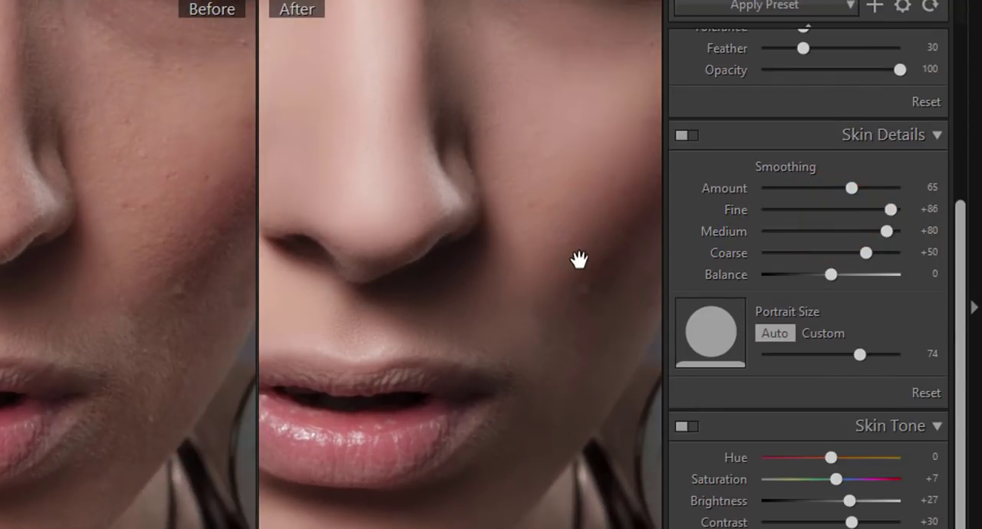
pyautogui.moveTo(579, 260); pyautogui.dragTo(591, 210)
pyautogui.moveTo(138, 262); pyautogui.dragTo(92, 366)
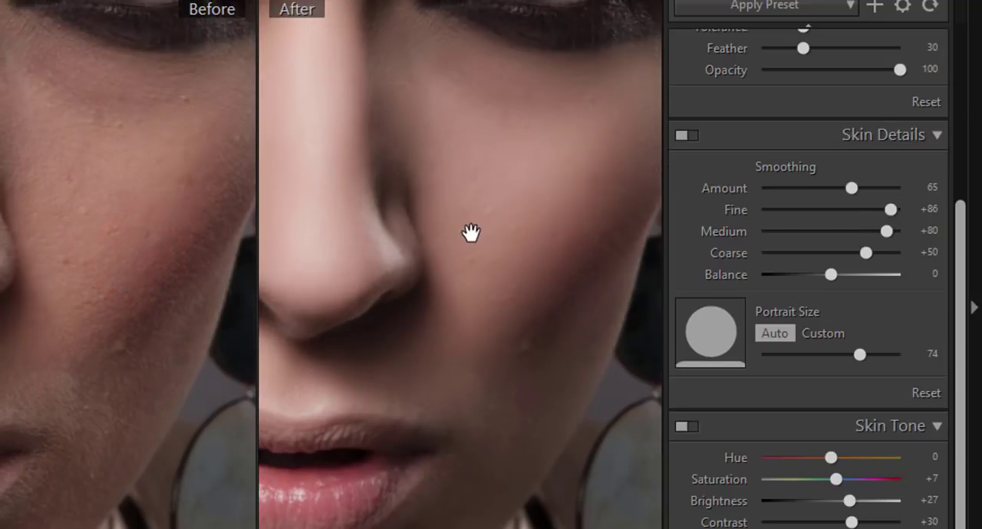
pyautogui.scroll(-2, 448, 243)
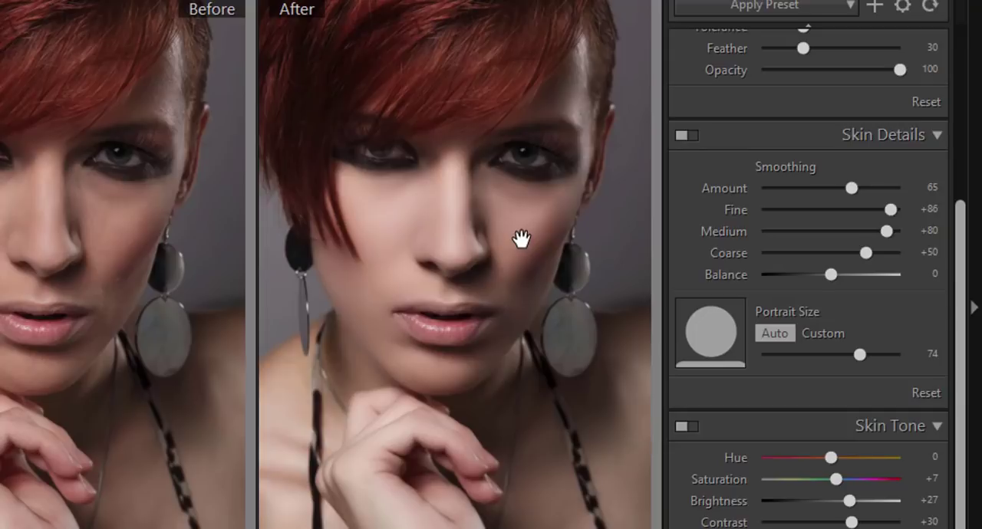
# Set the skin smoothing Amount to 64 and compare the face before and after at closer range.
pyautogui.scroll(1, 520, 239)
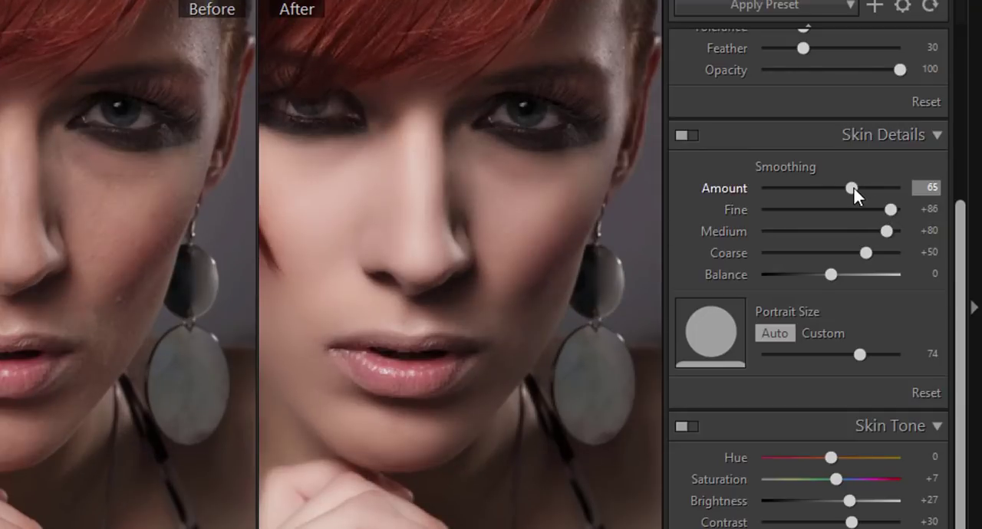
pyautogui.moveTo(852, 188)
pyautogui.mouseDown()
pyautogui.moveTo(876, 188)
pyautogui.moveTo(806, 192)
pyautogui.moveTo(852, 191)
pyautogui.mouseUp()
pyautogui.scroll(1, 496, 287)
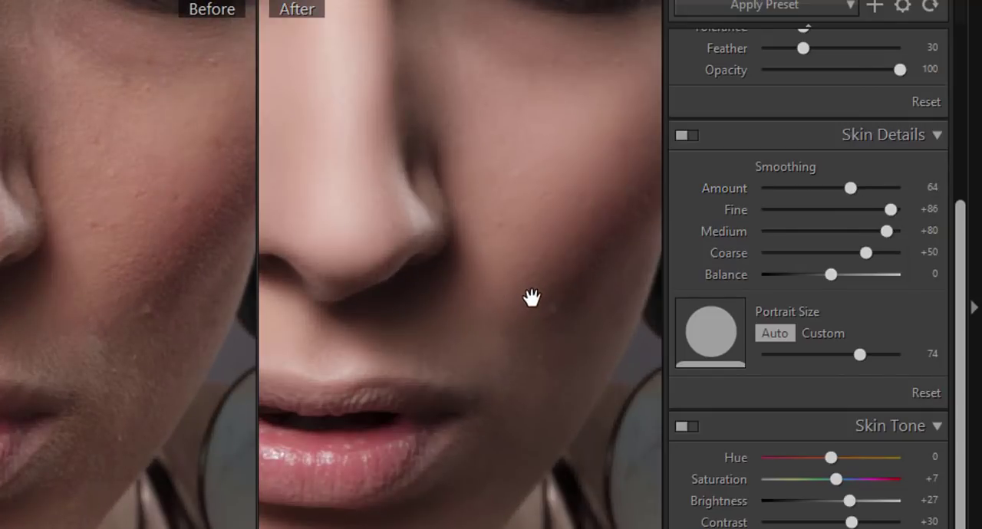
pyautogui.scroll(1, 531, 297)
pyautogui.scroll(-2, 530, 296)
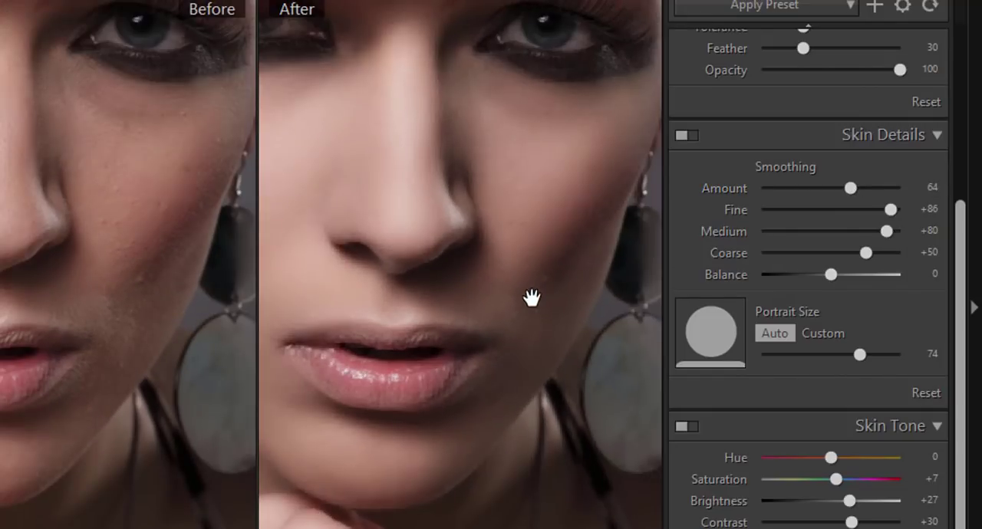
pyautogui.moveTo(487, 278); pyautogui.dragTo(573, 270)
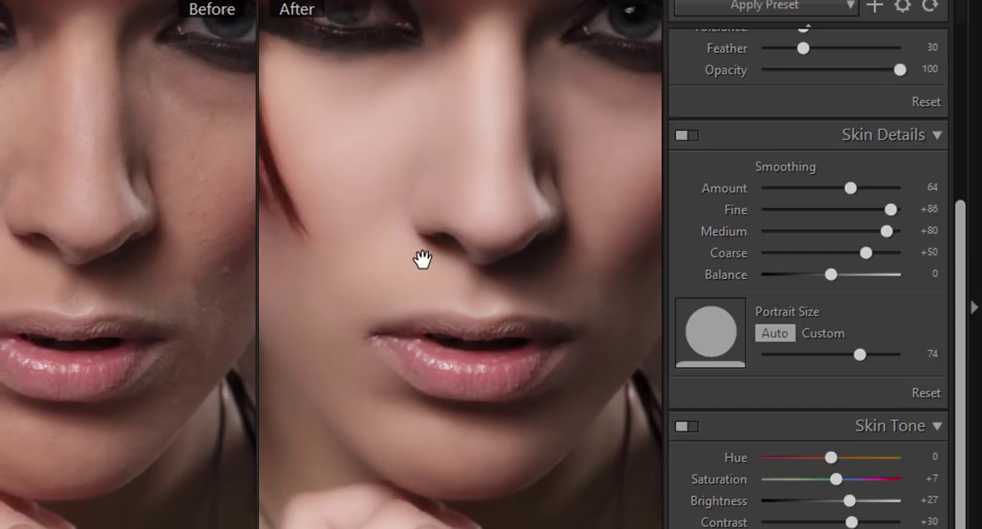
pyautogui.scroll(2, 423, 260)
pyautogui.scroll(-2, 422, 261)
# Set the Coarse smoothing to +3 and the smoothing Balance to -100.
pyautogui.moveTo(408, 248)
pyautogui.mouseDown()
pyautogui.moveTo(542, 266)
pyautogui.moveTo(466, 274)
pyautogui.mouseUp()
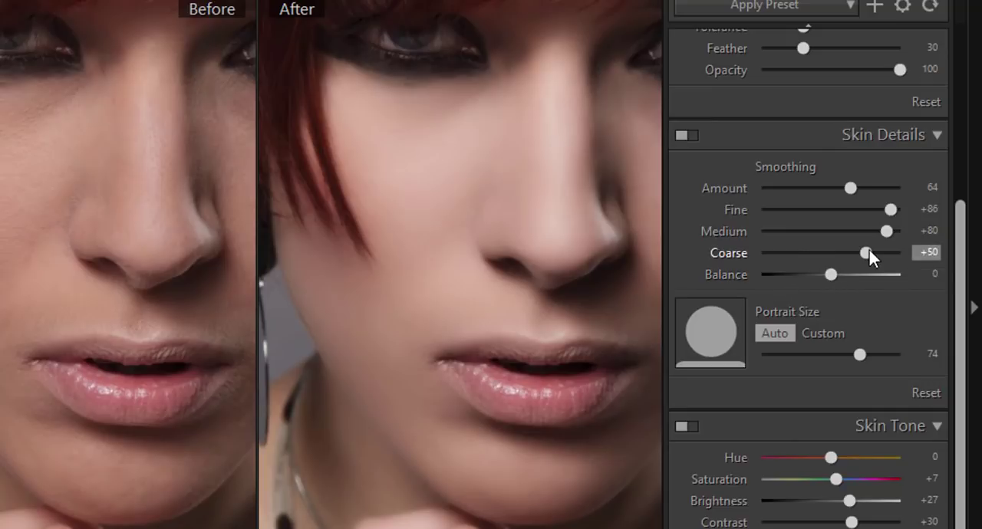
pyautogui.moveTo(866, 253)
pyautogui.mouseDown()
pyautogui.moveTo(772, 253)
pyautogui.moveTo(921, 256)
pyautogui.mouseUp()
pyautogui.moveTo(816, 243); pyautogui.dragTo(786, 253)
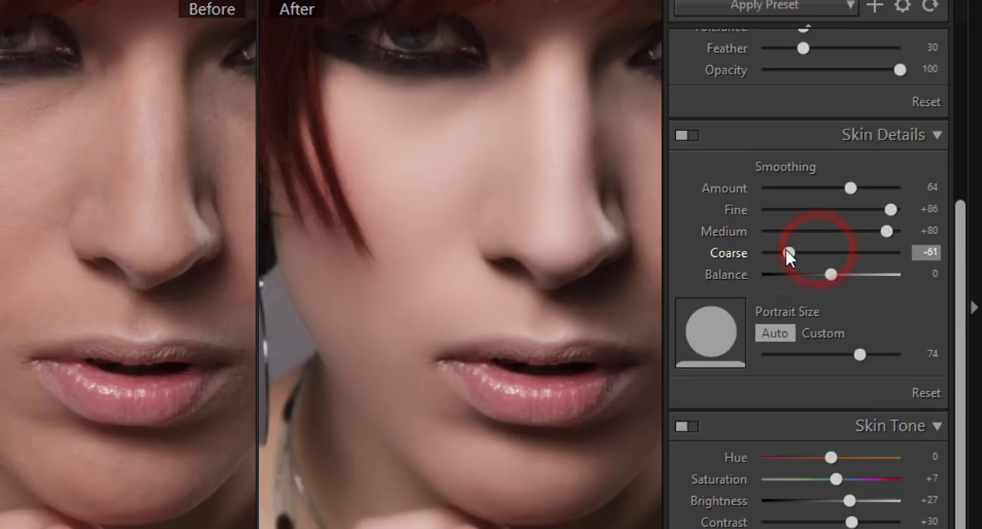
pyautogui.moveTo(823, 257); pyautogui.dragTo(889, 274)
pyautogui.moveTo(755, 274); pyautogui.dragTo(717, 262)
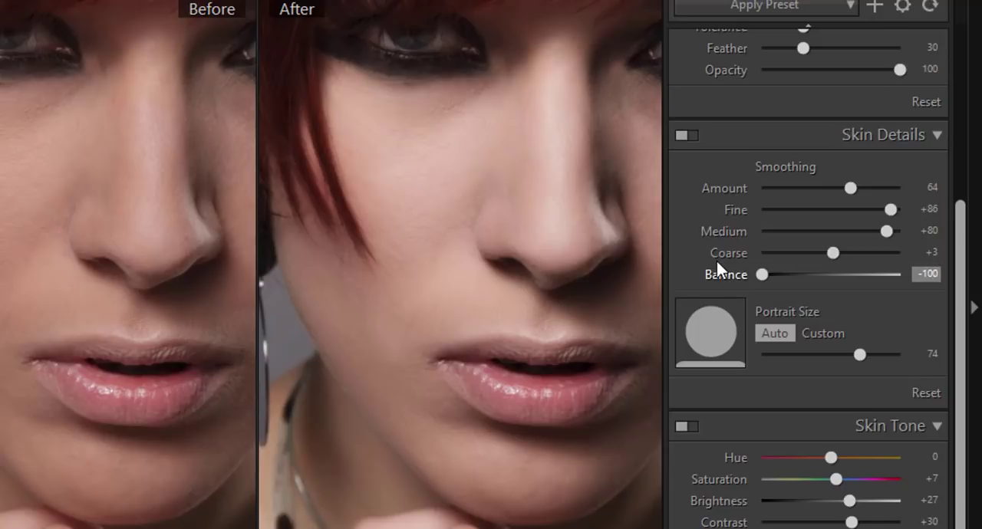
# Set the smoothing Balance to 0 and check more of the face against the original.
pyautogui.moveTo(827, 268); pyautogui.dragTo(876, 274)
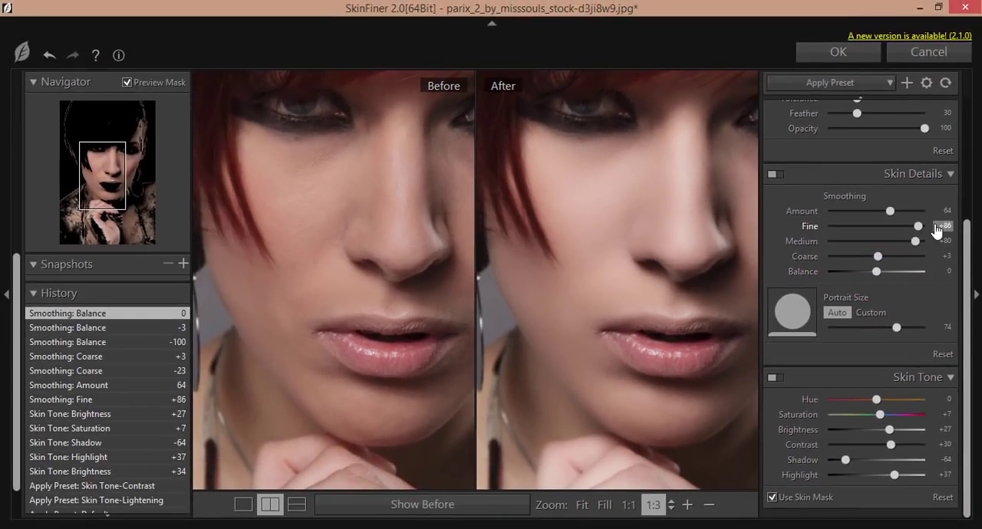
pyautogui.scroll(3, 934, 223)
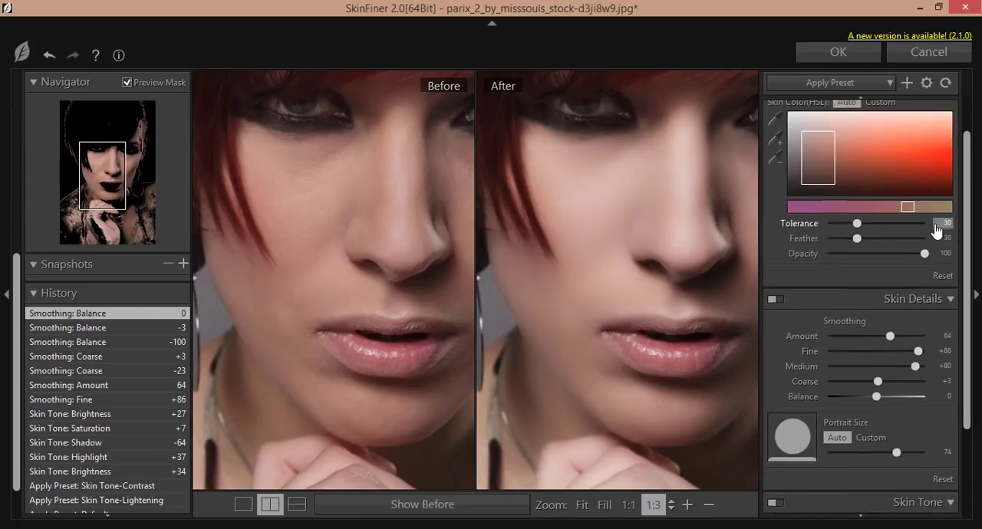
pyautogui.scroll(2, 934, 224)
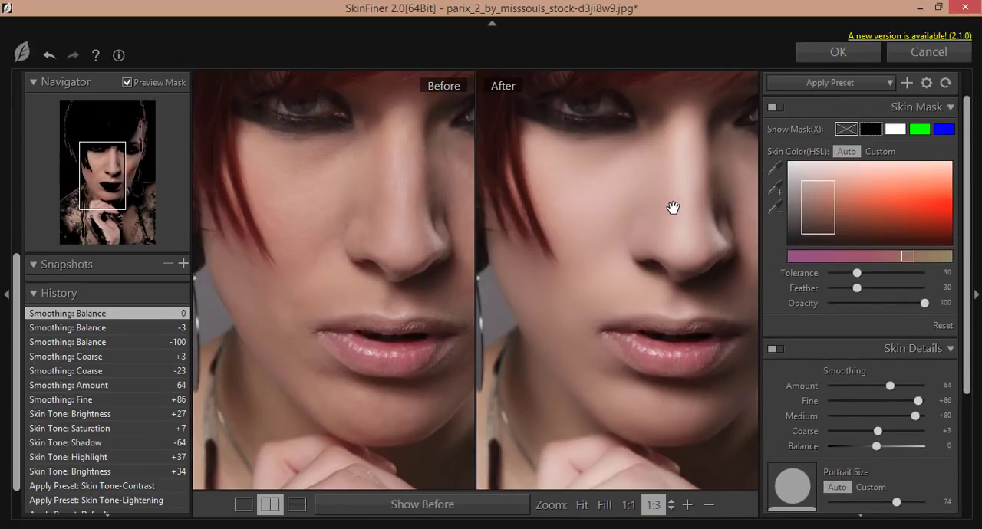
pyautogui.scroll(-1, 672, 206)
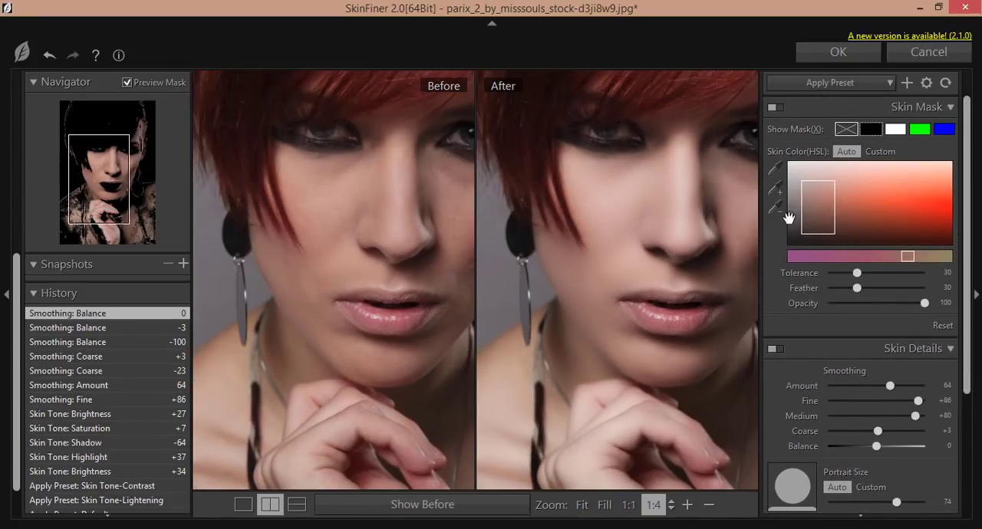
# Try to redefine the skin mask color by sampling the red hair and expanding the range with cheek tones.
pyautogui.click(774, 170)
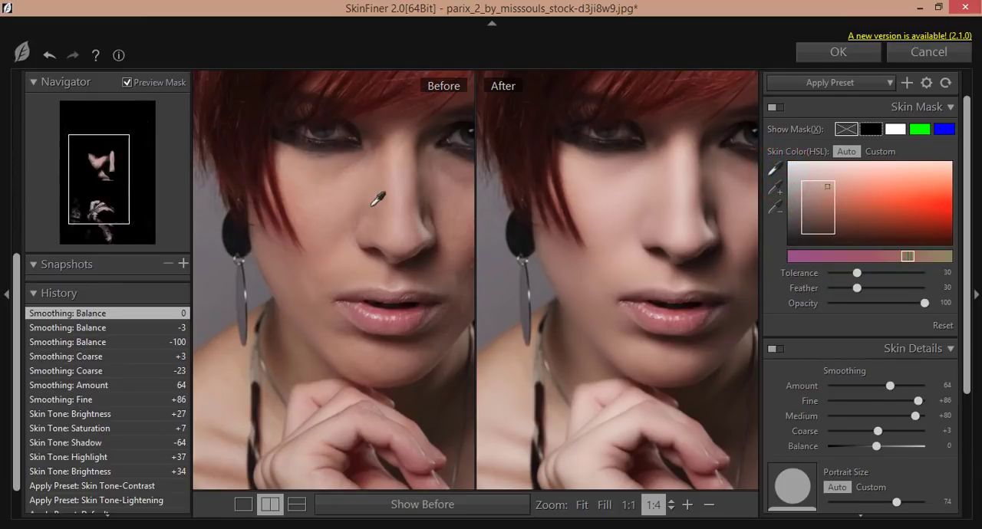
pyautogui.click(376, 94)
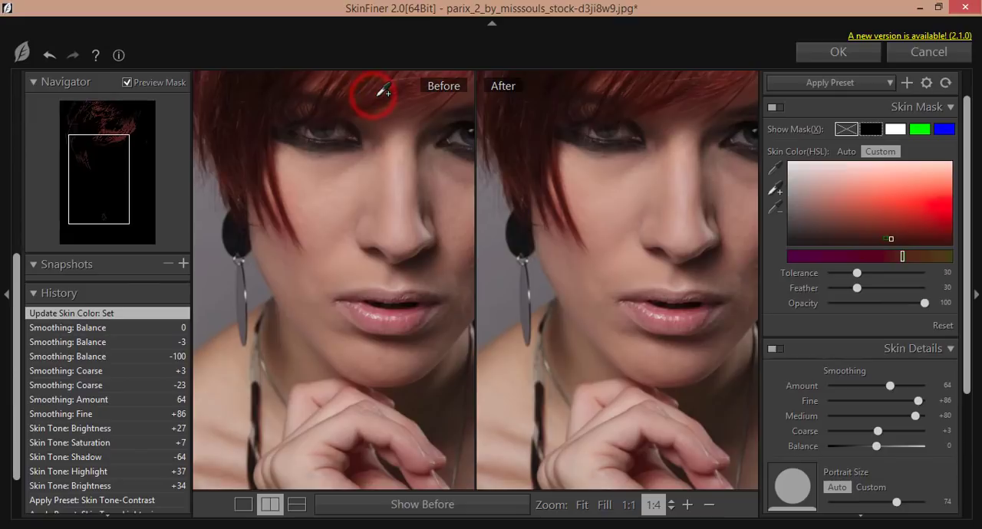
pyautogui.click(638, 214)
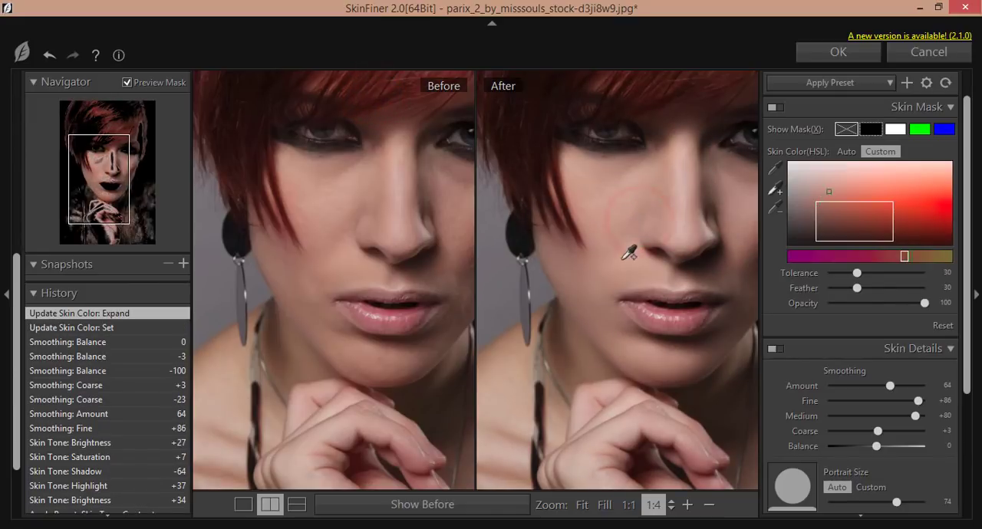
pyautogui.click(628, 253)
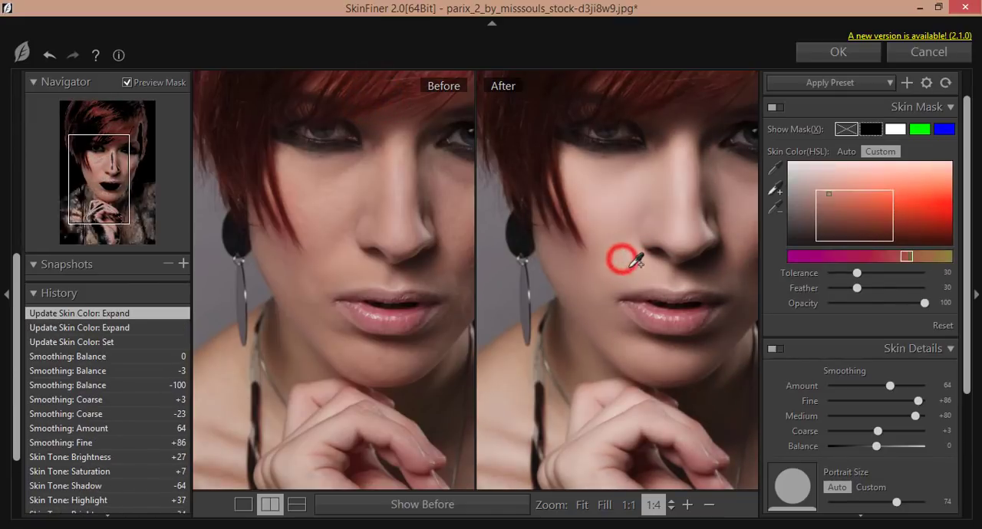
pyautogui.click(614, 226)
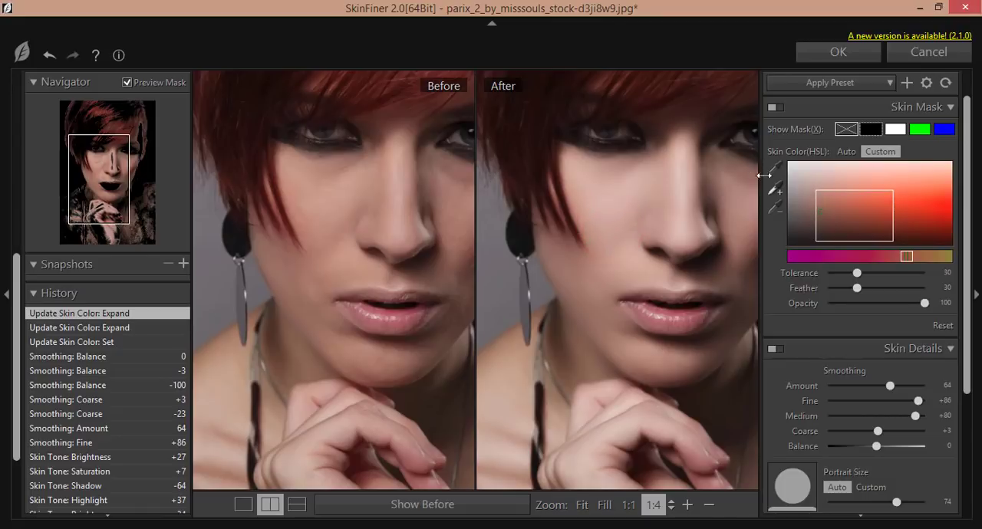
pyautogui.click(609, 226)
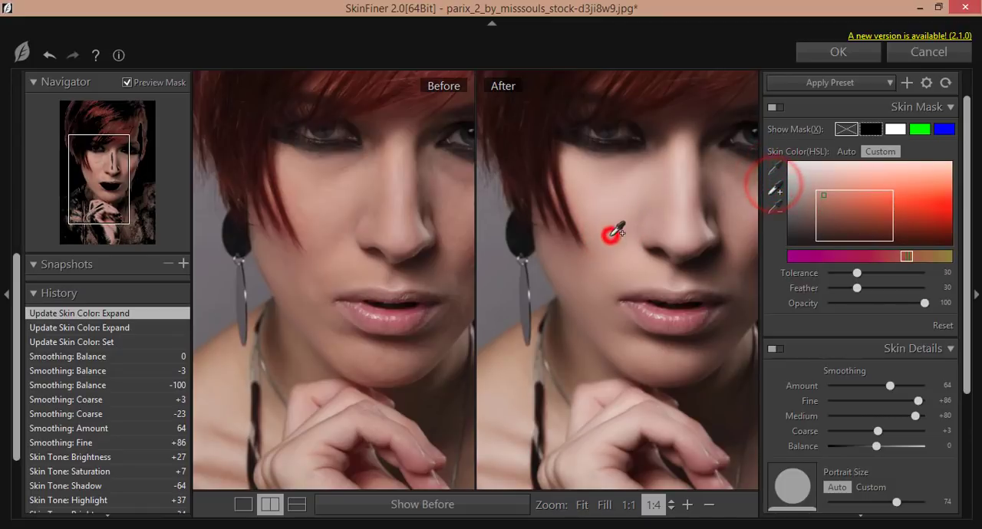
# Sample a new skin mask color from the cheek and expand the range with the lower cheek and lip tones.
pyautogui.click(775, 167)
pyautogui.click(591, 247)
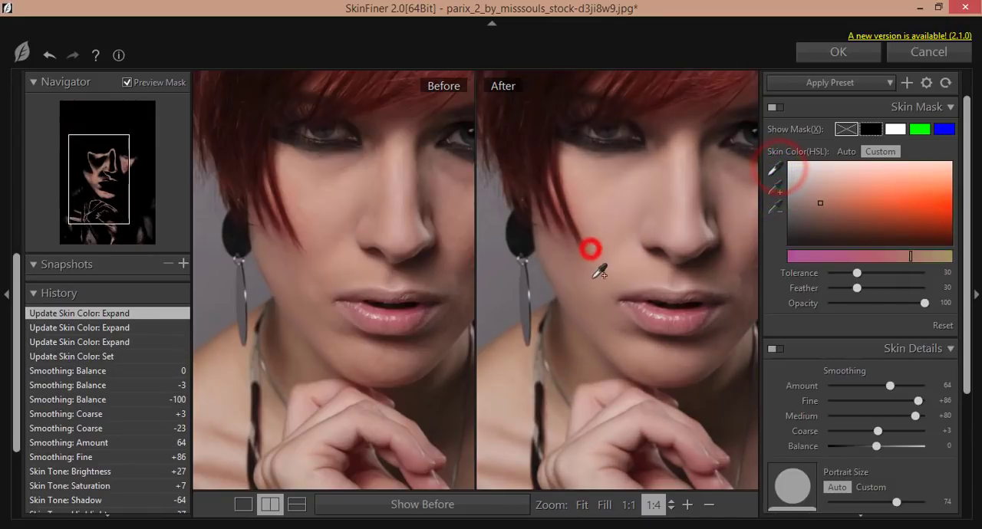
pyautogui.click(610, 272)
pyautogui.click(651, 322)
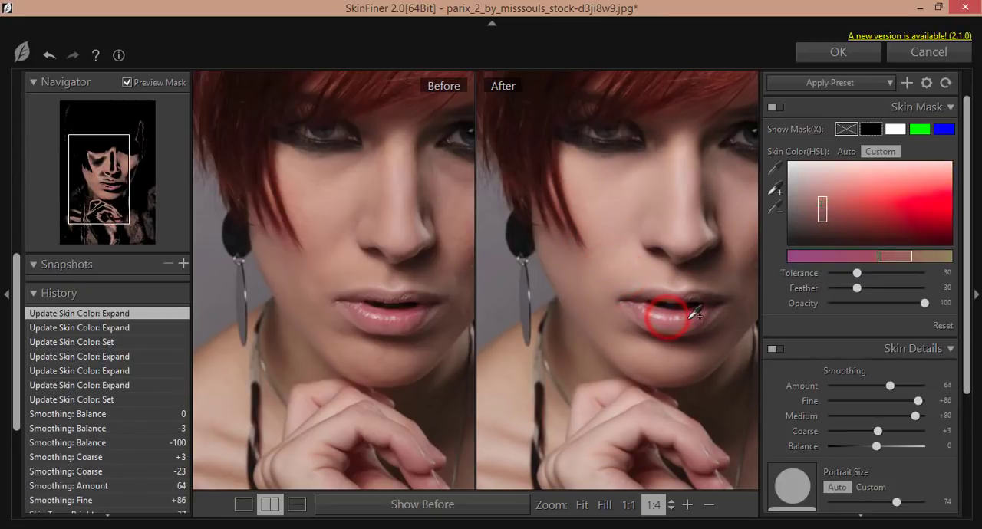
pyautogui.click(687, 318)
# Expand the skin color range with nose and hair tones, adjust it, and set the mask Feather to 35 and Opacity to 95.
pyautogui.click(662, 212)
pyautogui.click(676, 207)
pyautogui.click(682, 213)
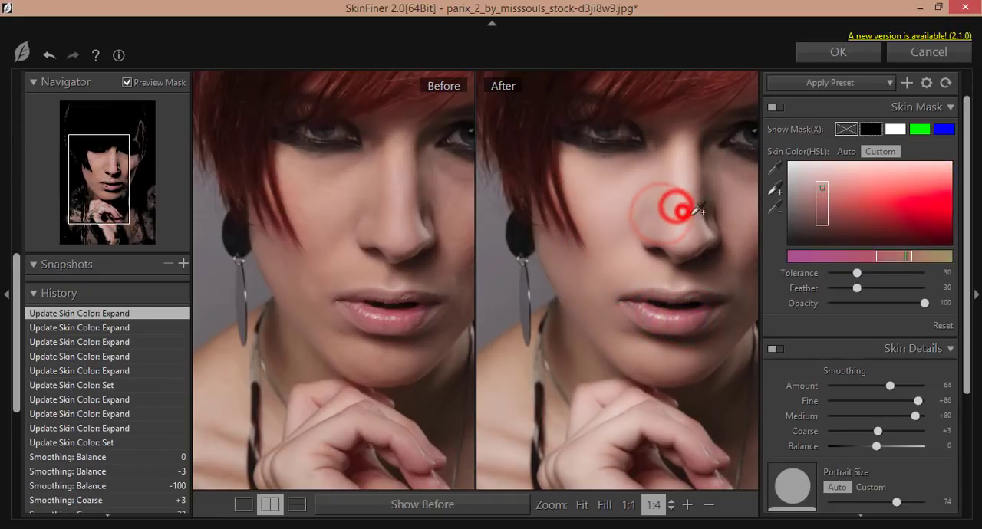
pyautogui.click(697, 206)
pyautogui.click(666, 208)
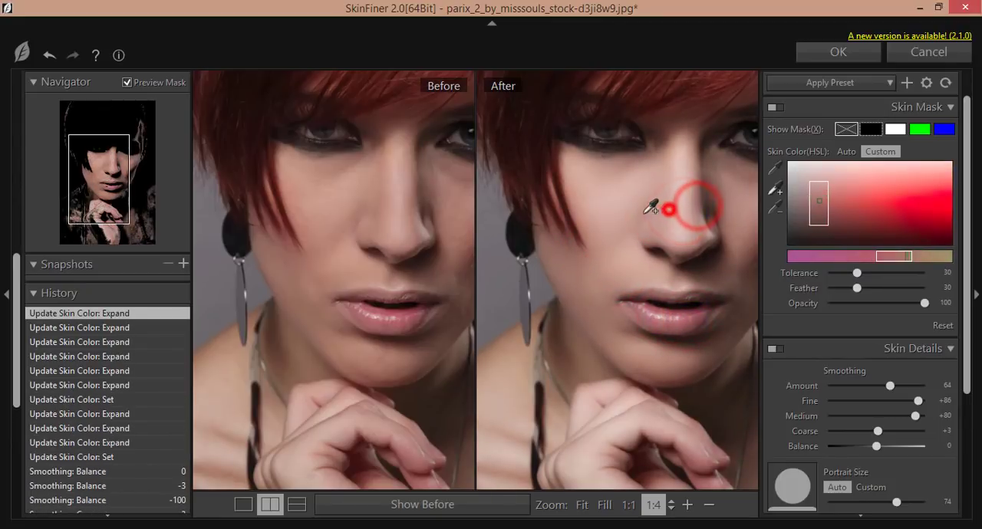
pyautogui.click(550, 197)
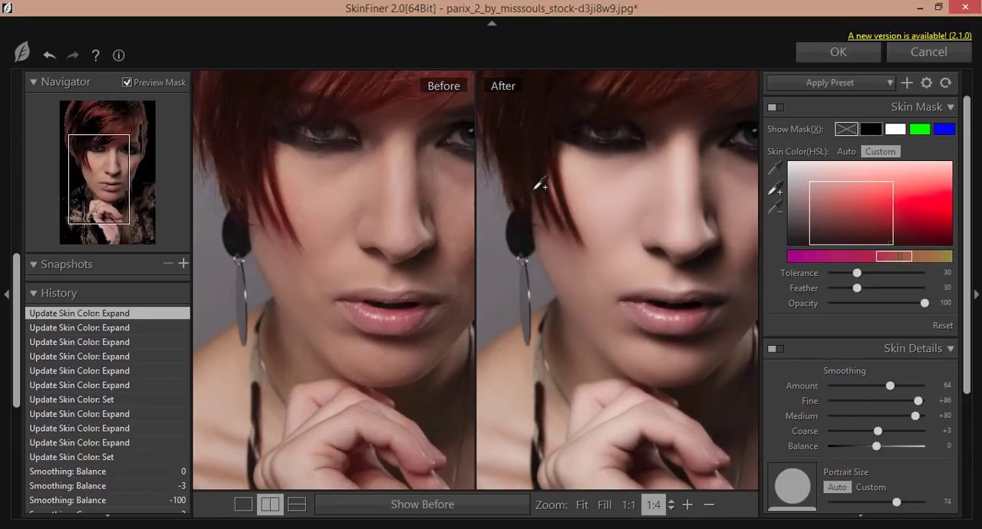
pyautogui.click(701, 215)
# Turn the Skin Details and Skin Tone adjustments off and on again in turn to compare their effect on the face.
pyautogui.click(776, 349)
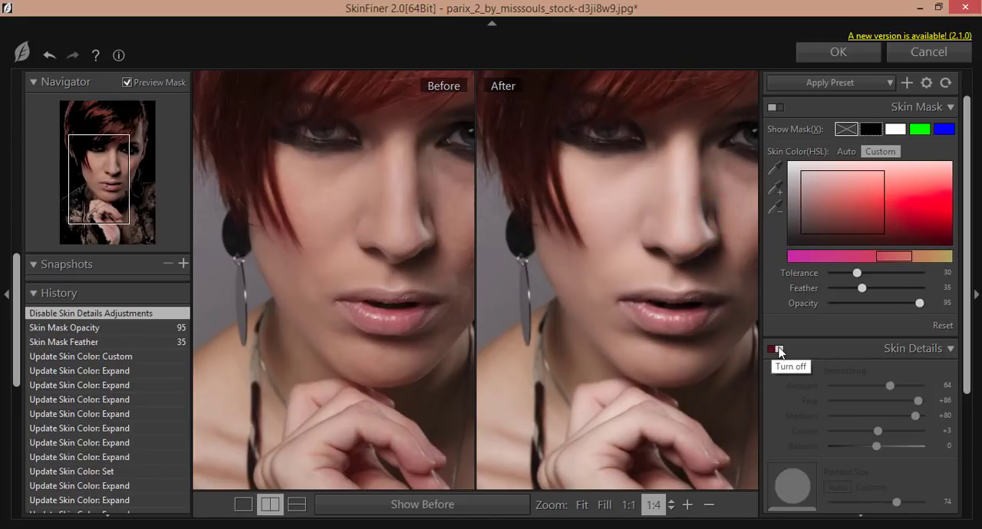
pyautogui.click(778, 349)
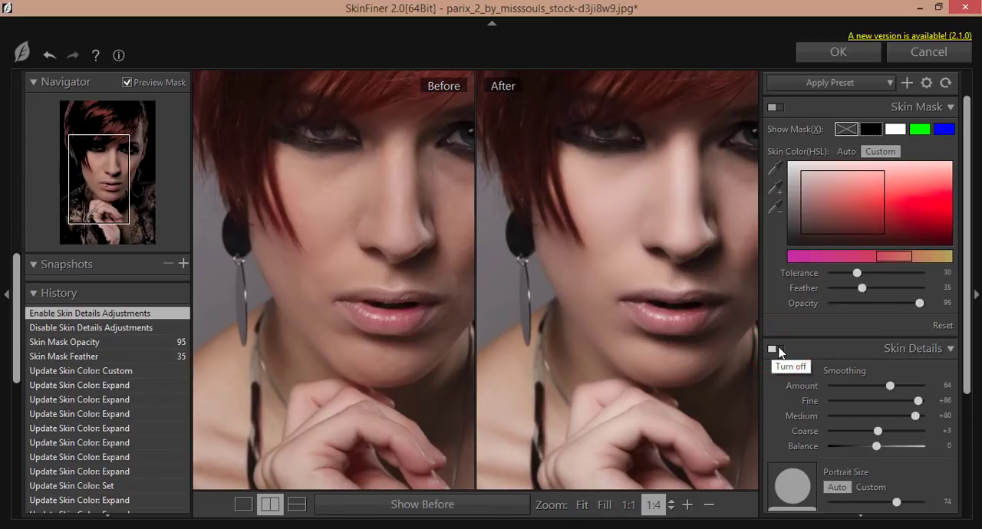
pyautogui.scroll(-3, 784, 356)
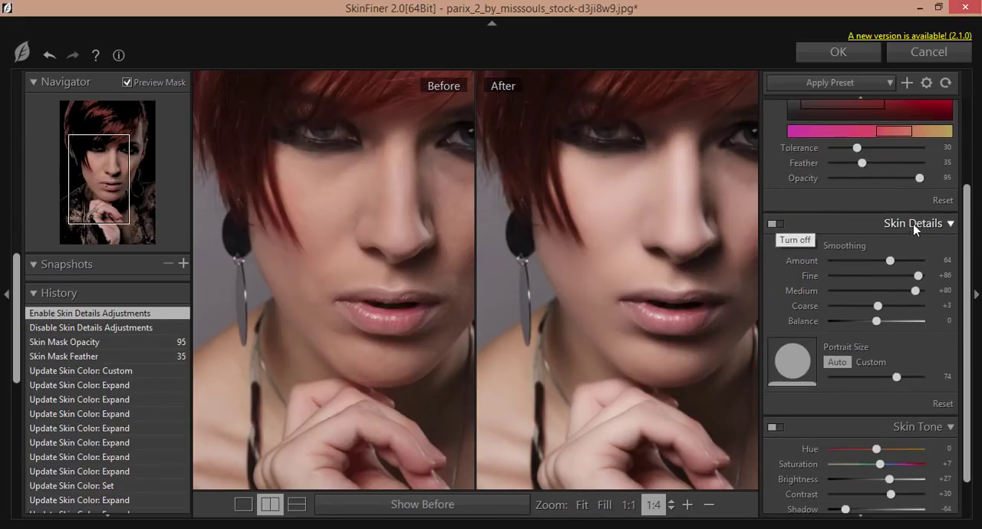
pyautogui.scroll(-1, 872, 270)
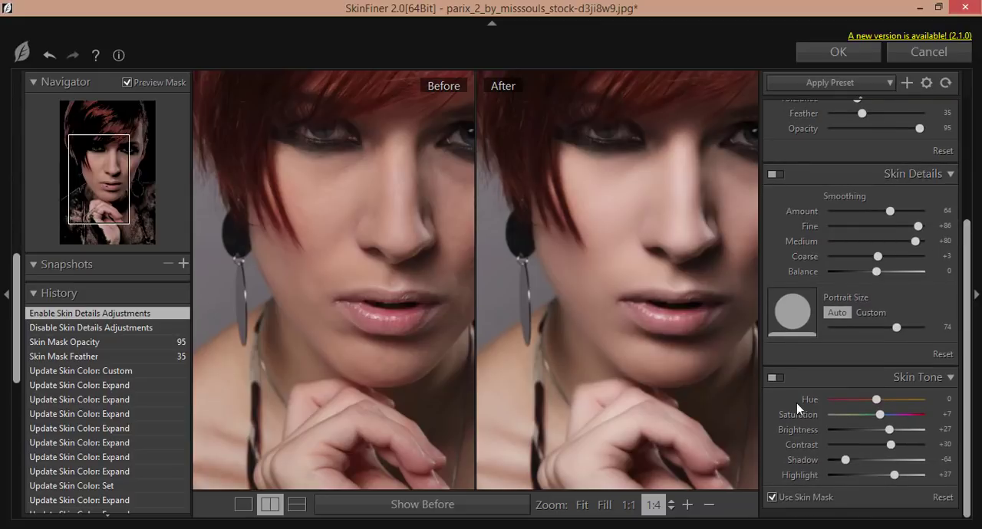
pyautogui.click(774, 377)
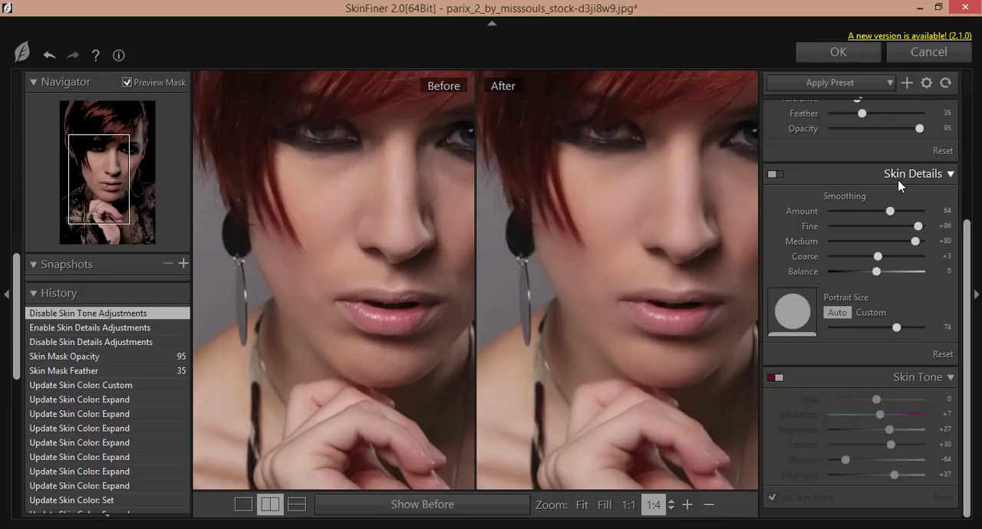
pyautogui.click(773, 378)
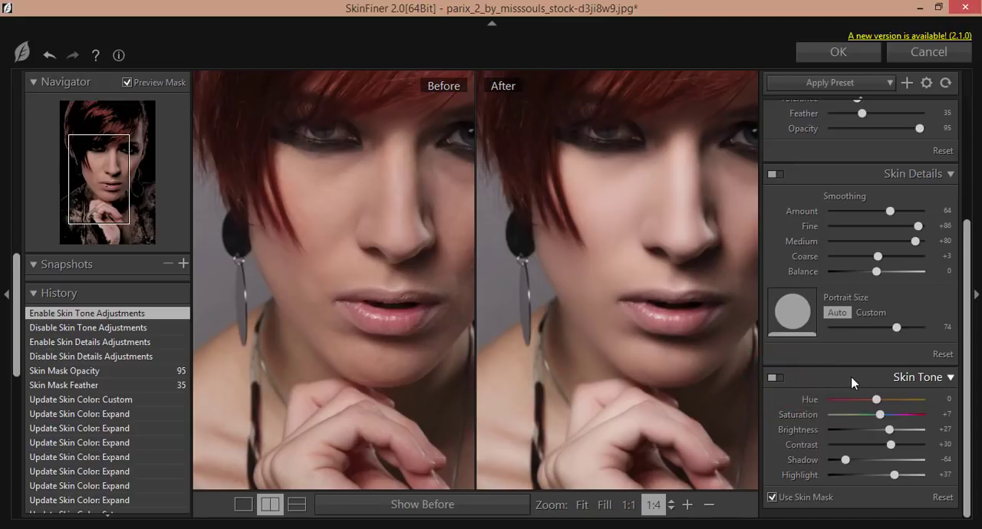
# Inspect the skin mask's coverage over white, green, blue and black backgrounds, and turn the mask display off again.
pyautogui.scroll(3, 875, 377)
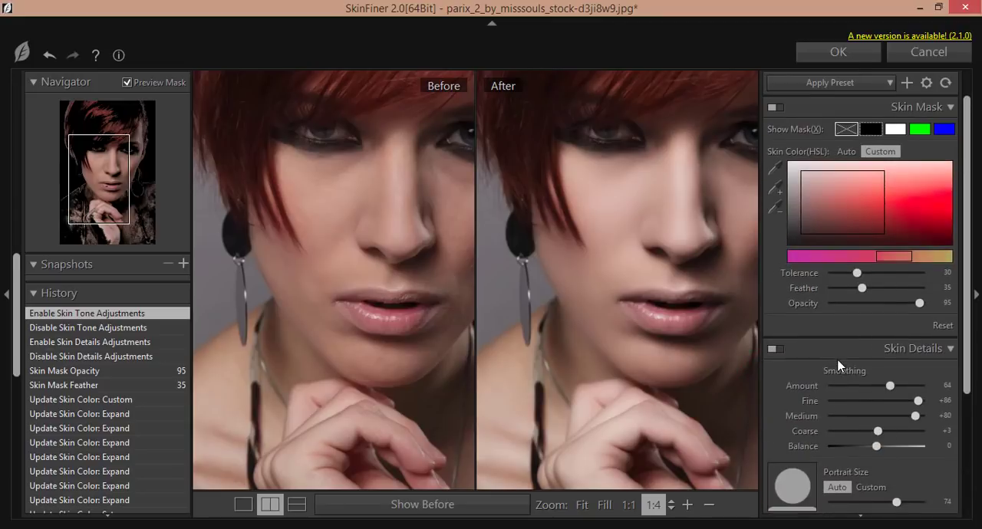
pyautogui.click(895, 129)
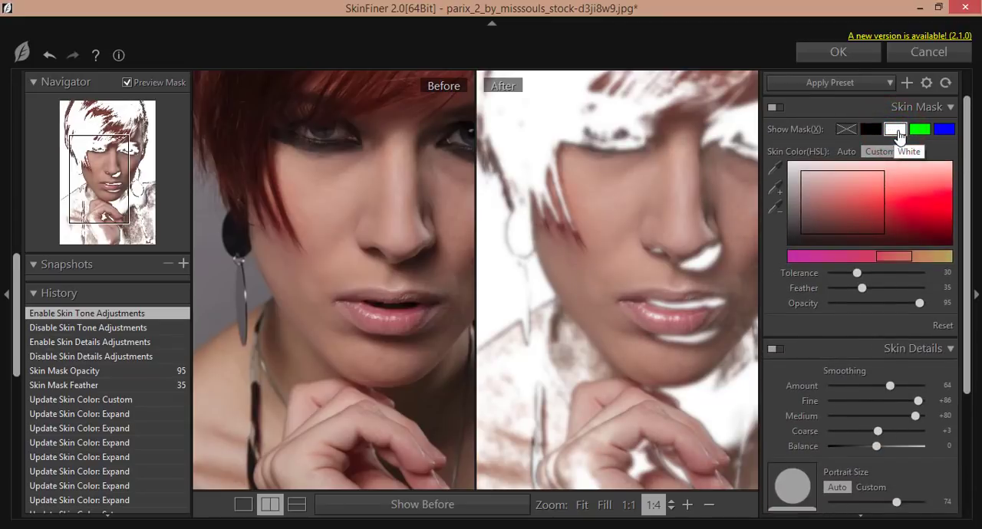
pyautogui.click(920, 130)
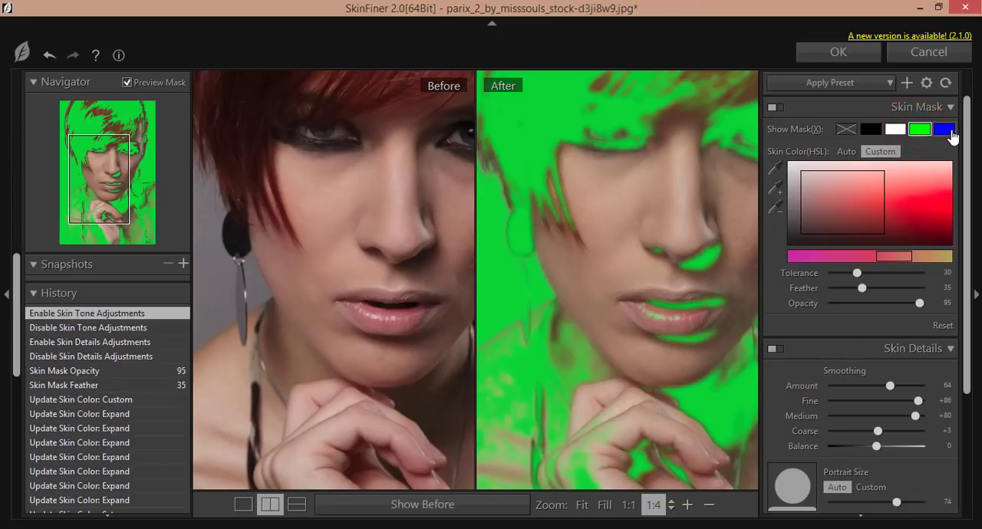
pyautogui.click(945, 129)
pyautogui.click(921, 129)
pyautogui.click(947, 130)
pyautogui.click(871, 129)
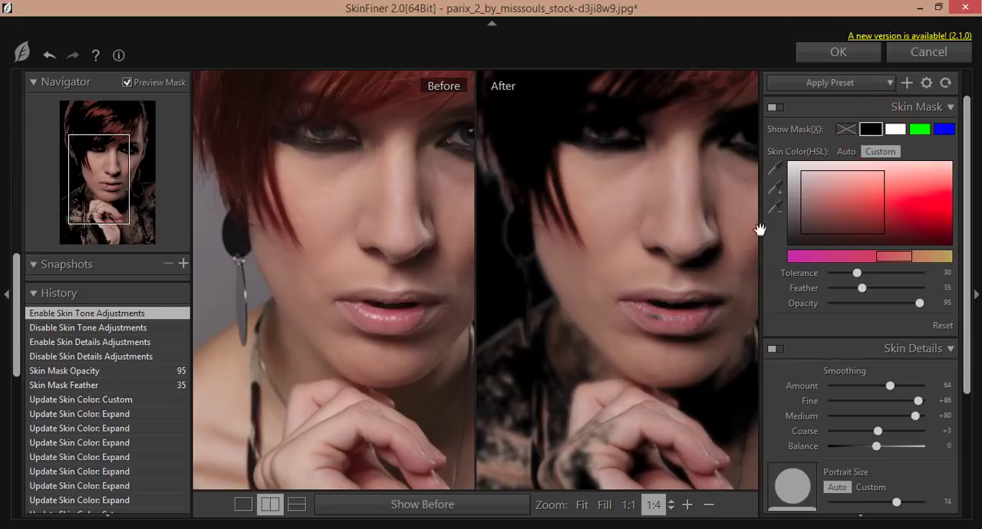
pyautogui.click(870, 132)
pyautogui.click(895, 129)
pyautogui.click(870, 130)
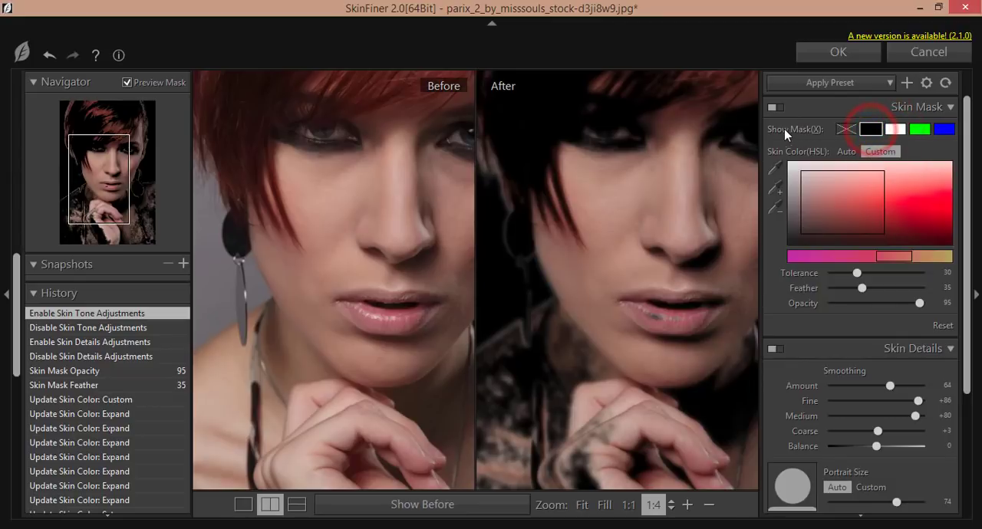
pyautogui.click(846, 129)
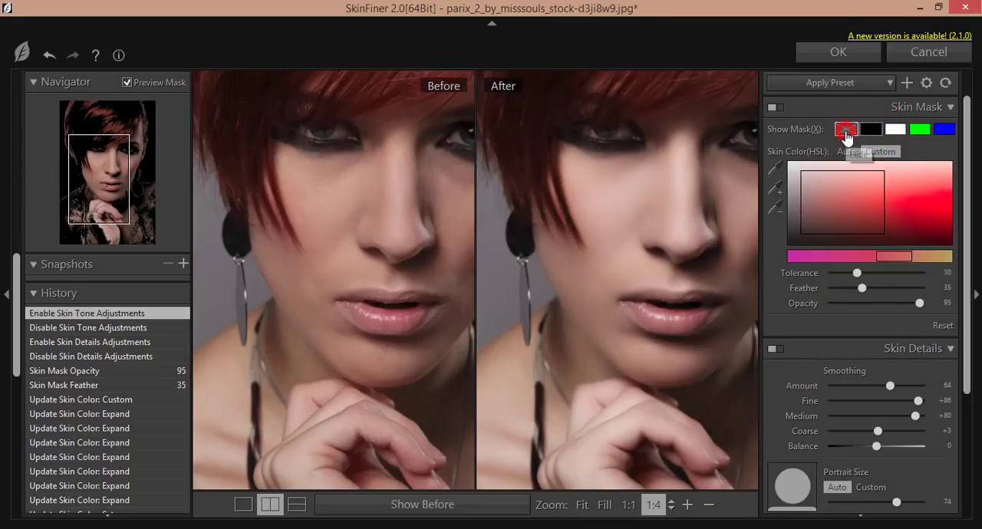
# Set the skin tone Brightness to +34 and Shadow to +1 while viewing the whole portrait.
pyautogui.scroll(-2, 691, 266)
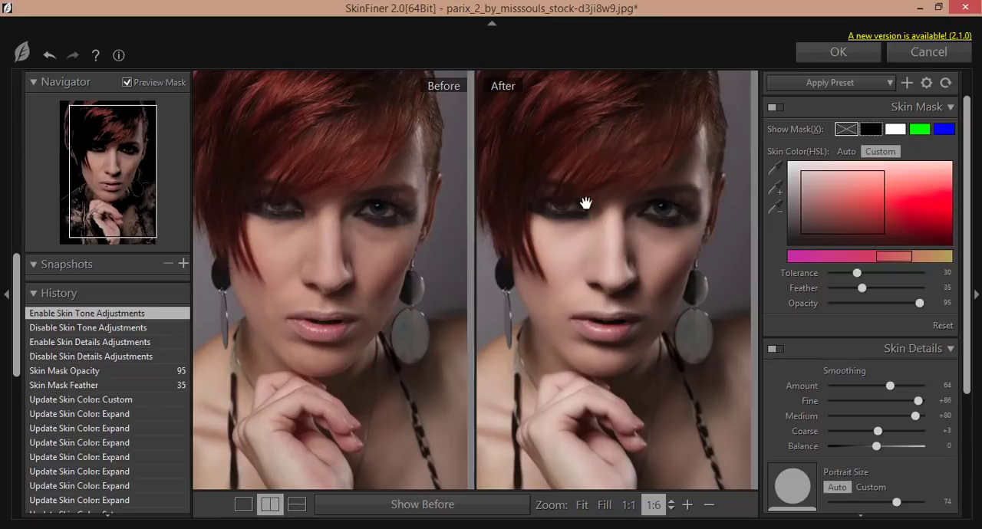
pyautogui.scroll(2, 607, 254)
pyautogui.scroll(-2, 607, 254)
pyautogui.scroll(-4, 913, 419)
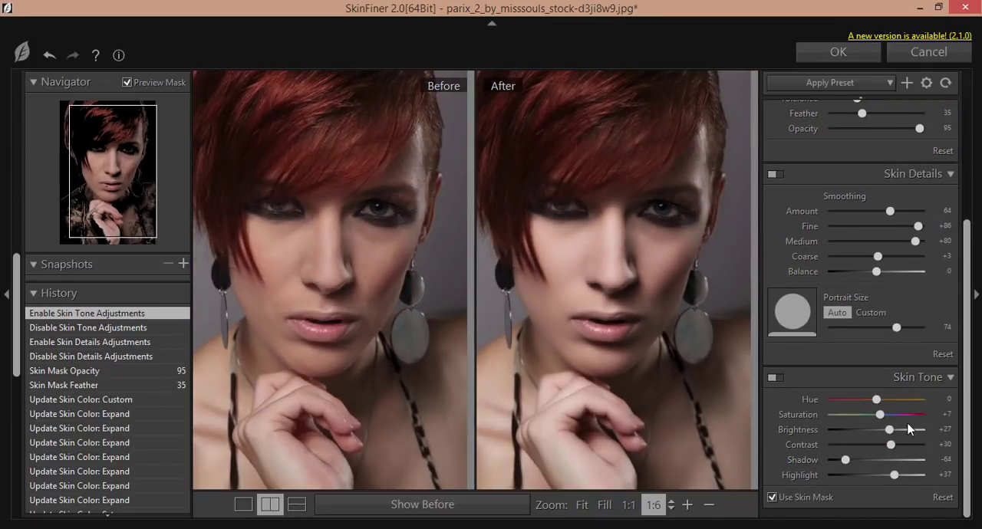
pyautogui.moveTo(890, 432); pyautogui.dragTo(893, 432)
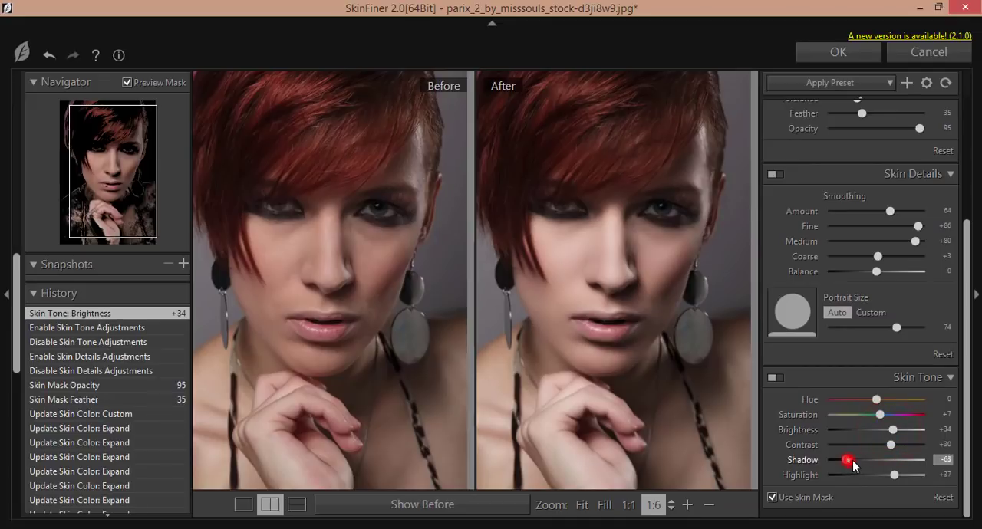
pyautogui.moveTo(852, 461); pyautogui.dragTo(879, 463)
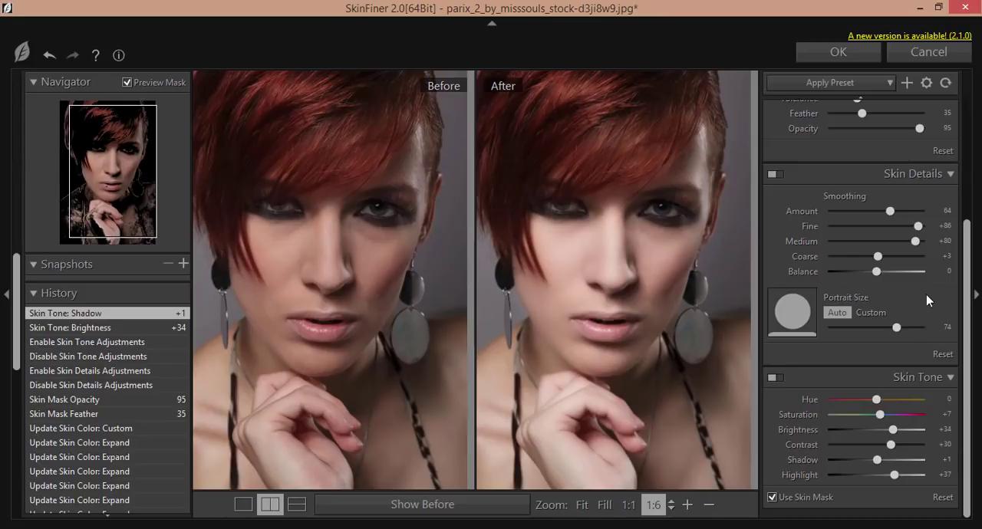
# Save the current settings as a new preset named "01-RED skin" with Auto Skin Color also enabled.
pyautogui.scroll(3, 872, 312)
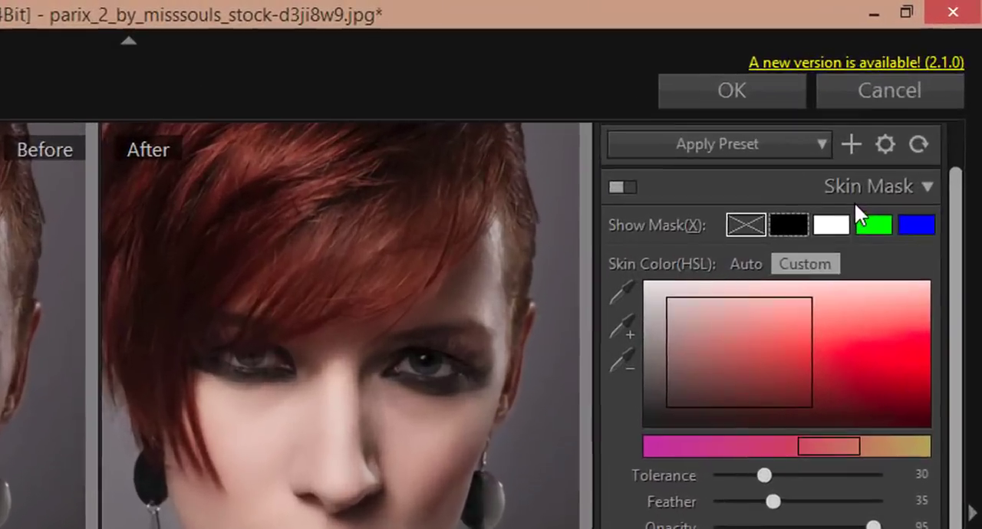
pyautogui.click(852, 145)
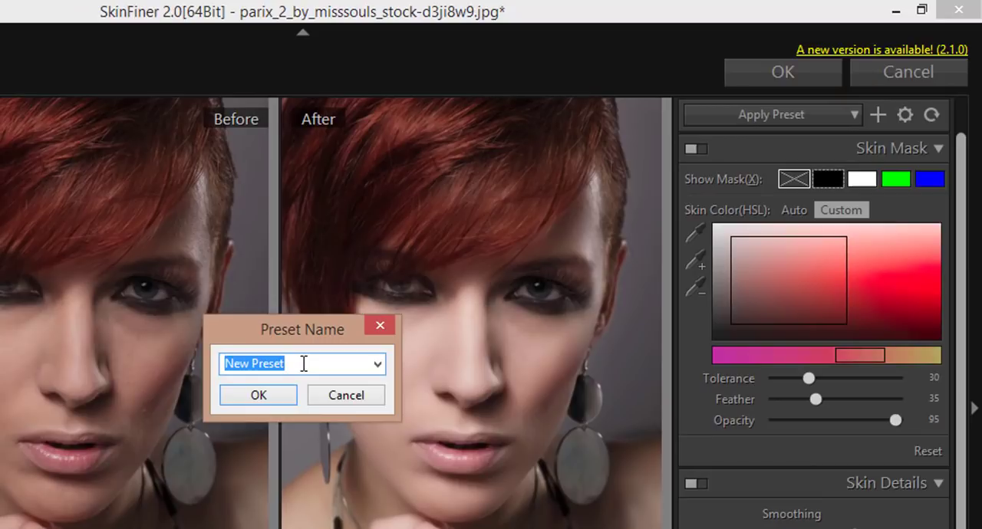
pyautogui.moveTo(315, 324); pyautogui.dragTo(471, 188)
pyautogui.doubleClick(461, 227)
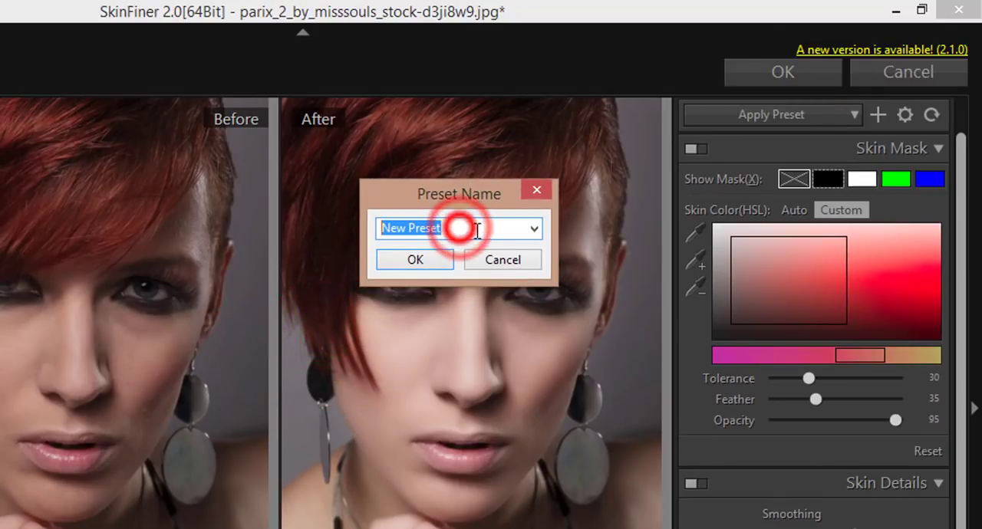
pyautogui.write('01-RED skin')
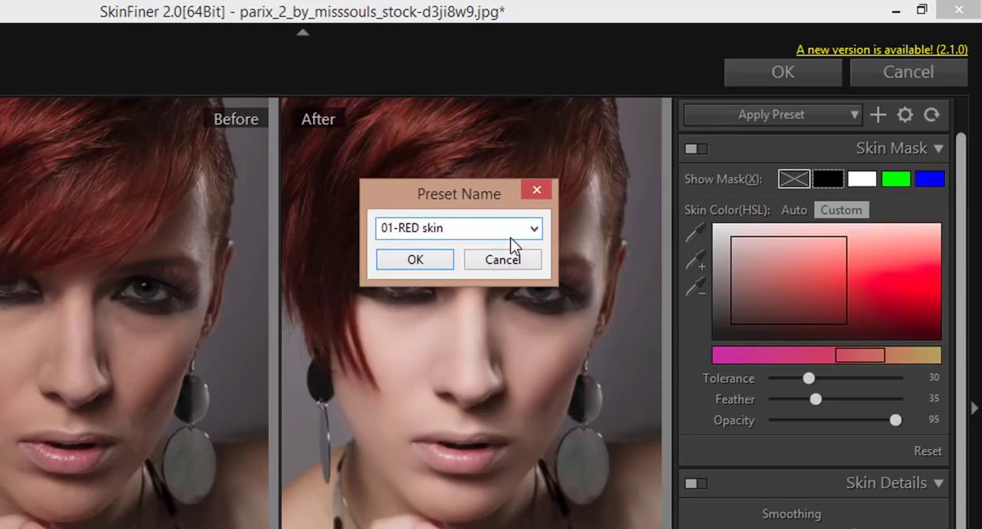
pyautogui.click(424, 260)
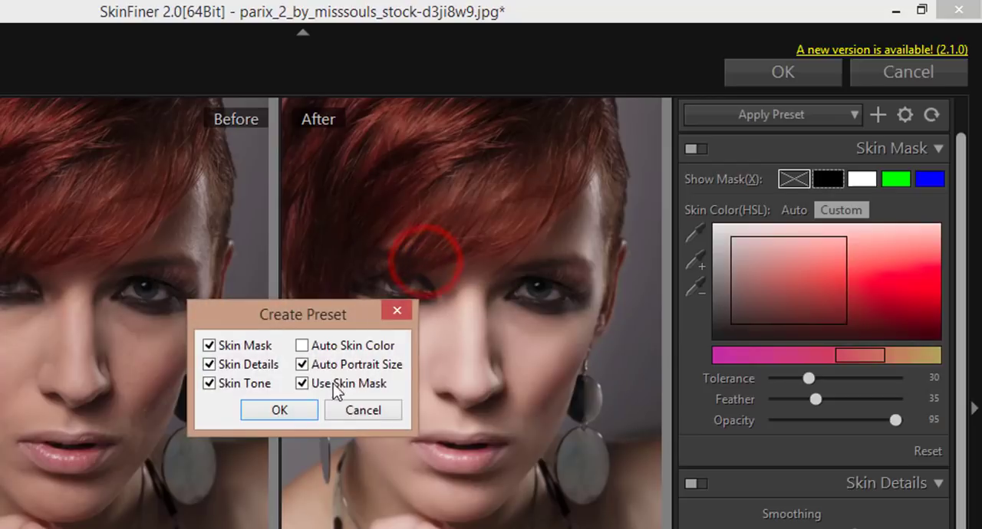
pyautogui.click(302, 346)
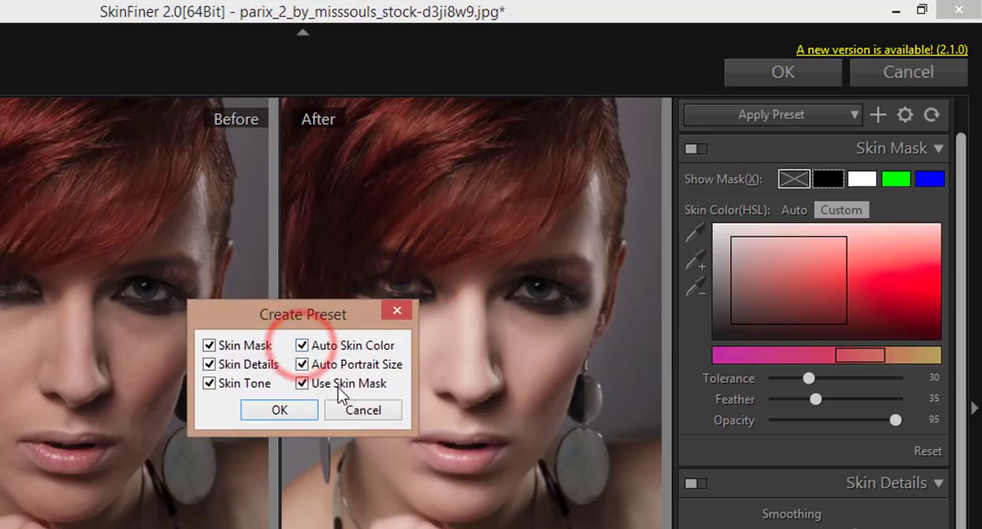
pyautogui.click(302, 409)
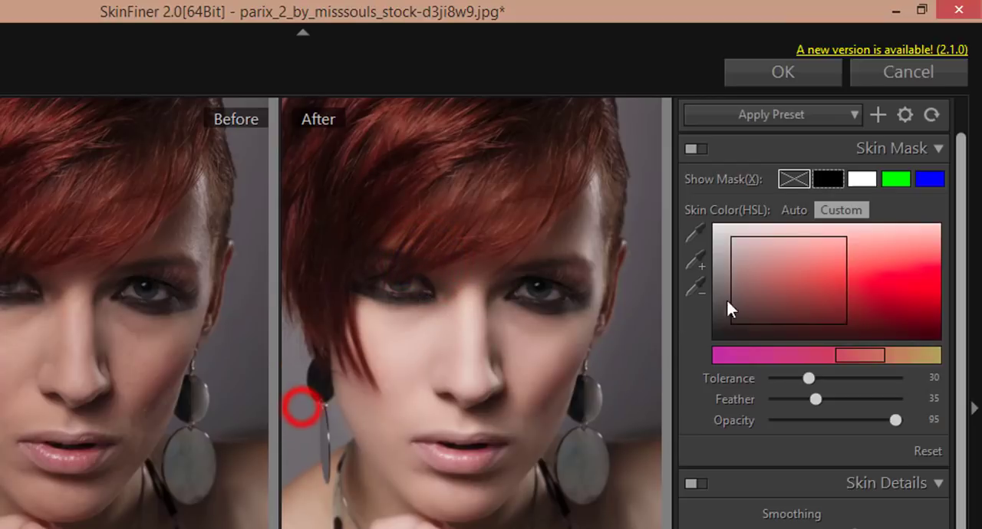
# Check the list of saved presets and apply the SkinFiner retouch to the Background copy layer.
pyautogui.click(854, 114)
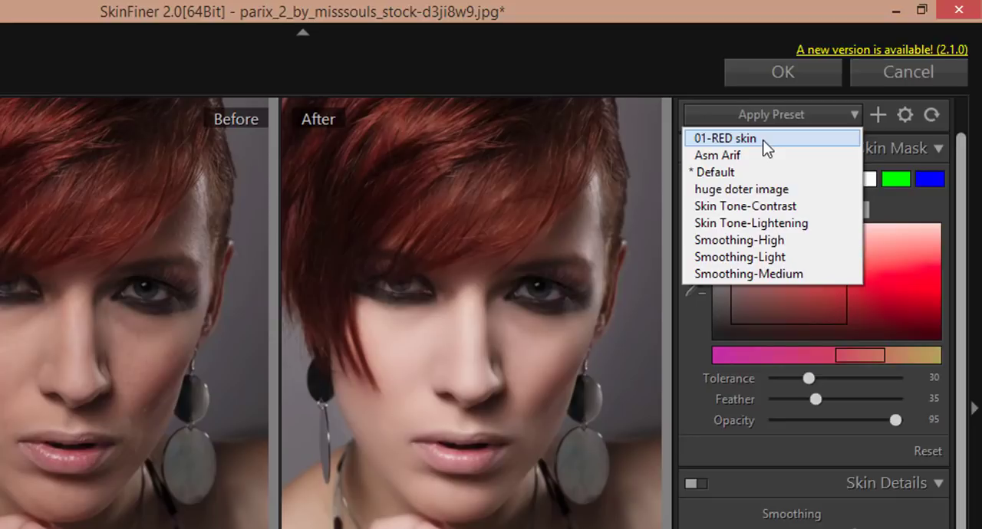
pyautogui.click(842, 116)
pyautogui.click(853, 116)
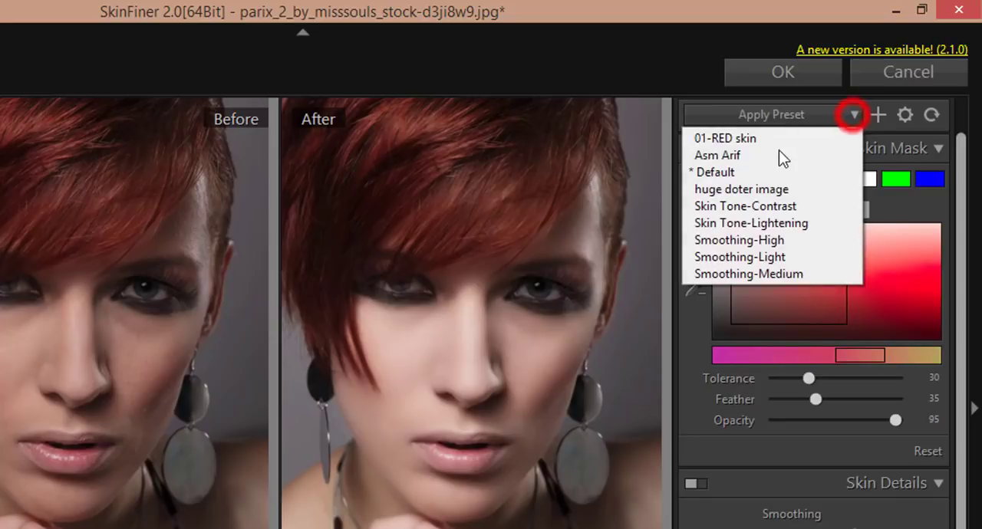
pyautogui.click(670, 76)
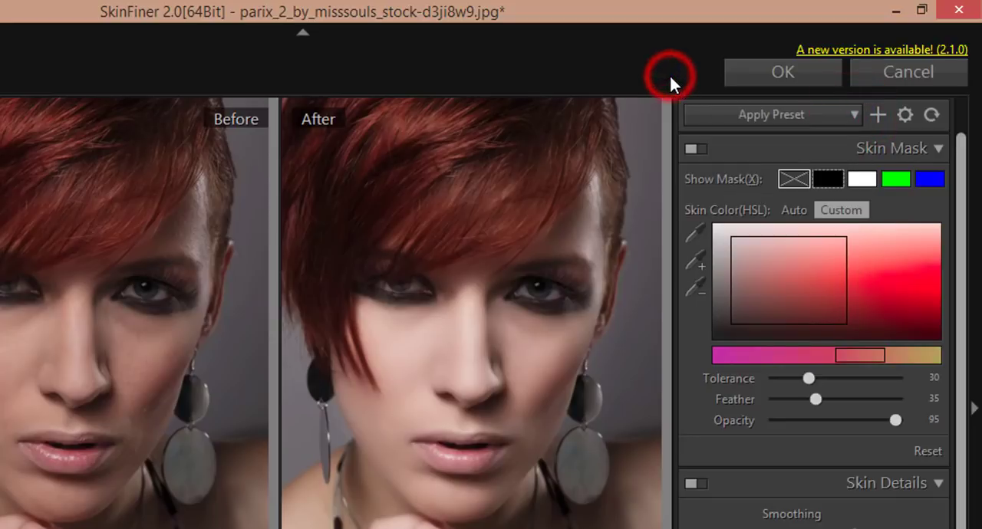
pyautogui.click(798, 82)
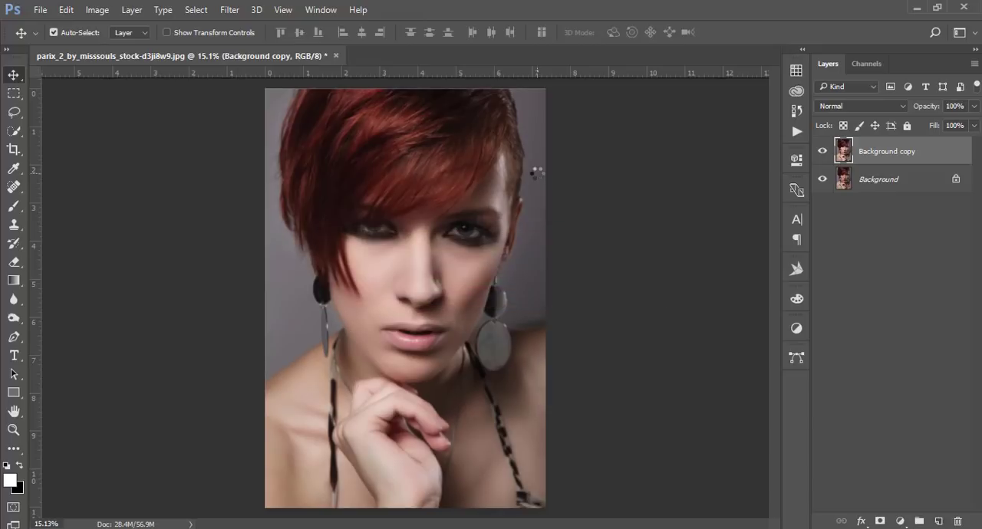
# Compare the portrait with the retouched Background copy layer off and on, and inspect the smoothed skin up close.
pyautogui.click(821, 151)
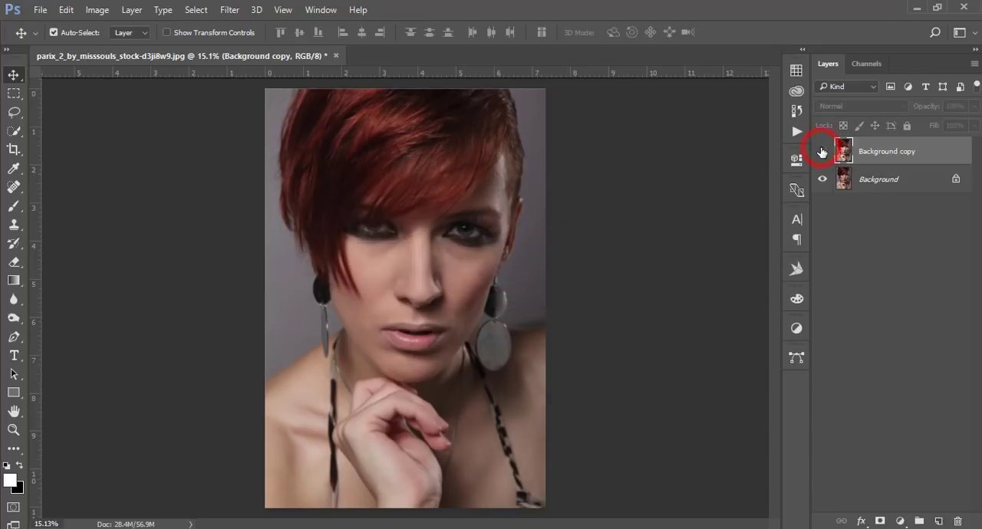
pyautogui.click(821, 151)
pyautogui.scroll(3, 417, 262)
pyautogui.scroll(1, 390, 284)
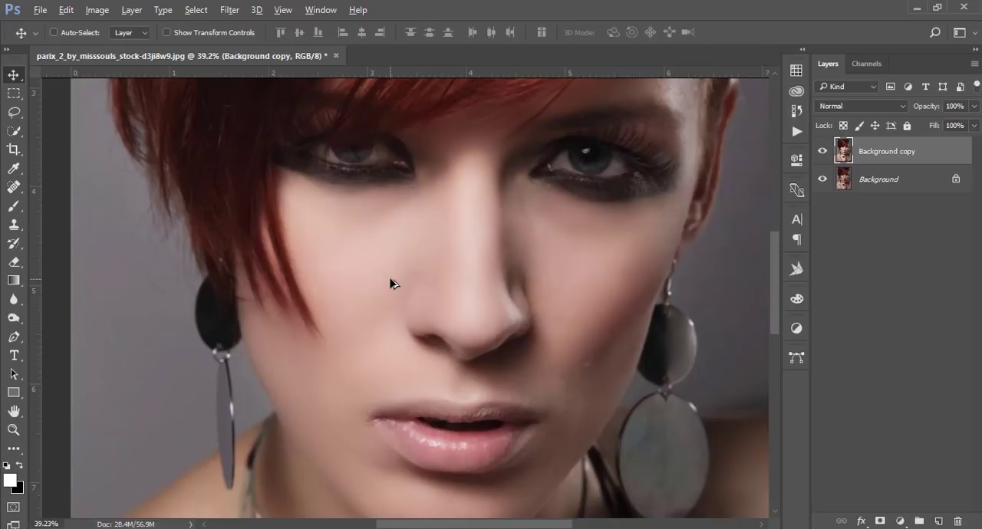
pyautogui.scroll(-5, 390, 283)
pyautogui.scroll(11, 390, 279)
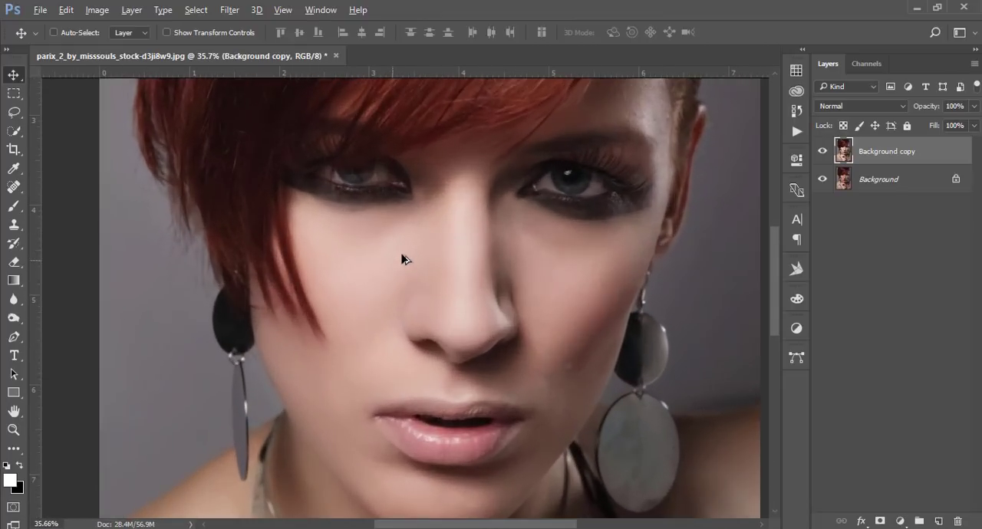
pyautogui.moveTo(509, 184); pyautogui.dragTo(518, 294)
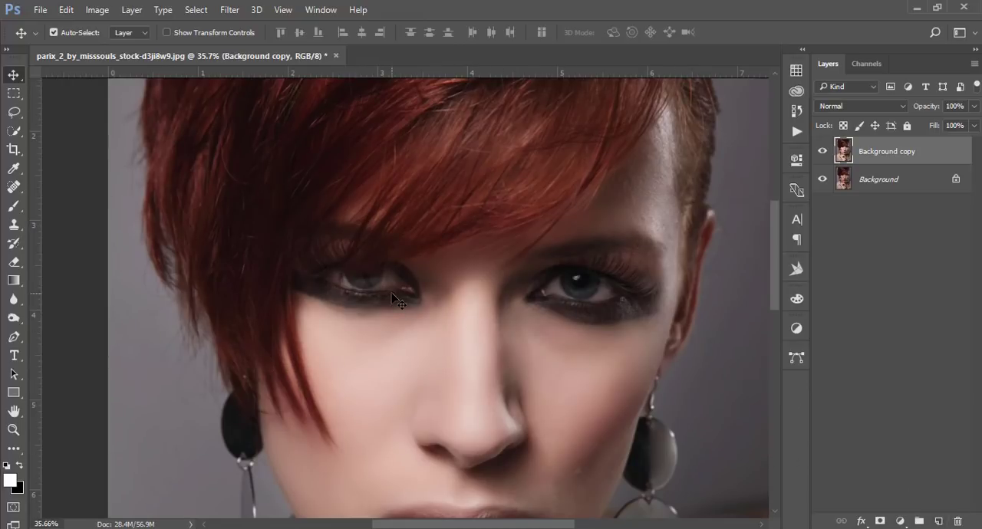
# Add a new layer above Background copy and prepare a soft round 60 px brush with 0% hardness and white foreground color.
pyautogui.click(939, 521)
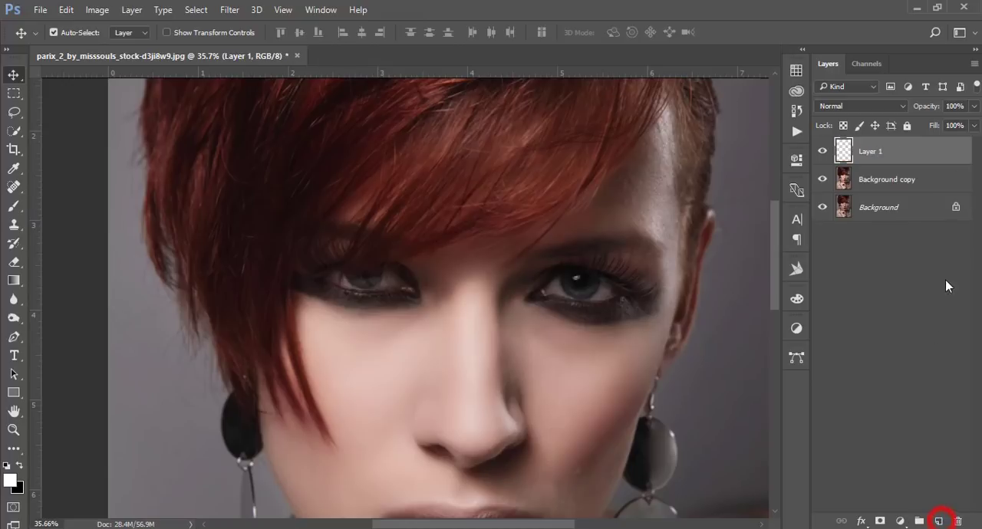
pyautogui.click(13, 208)
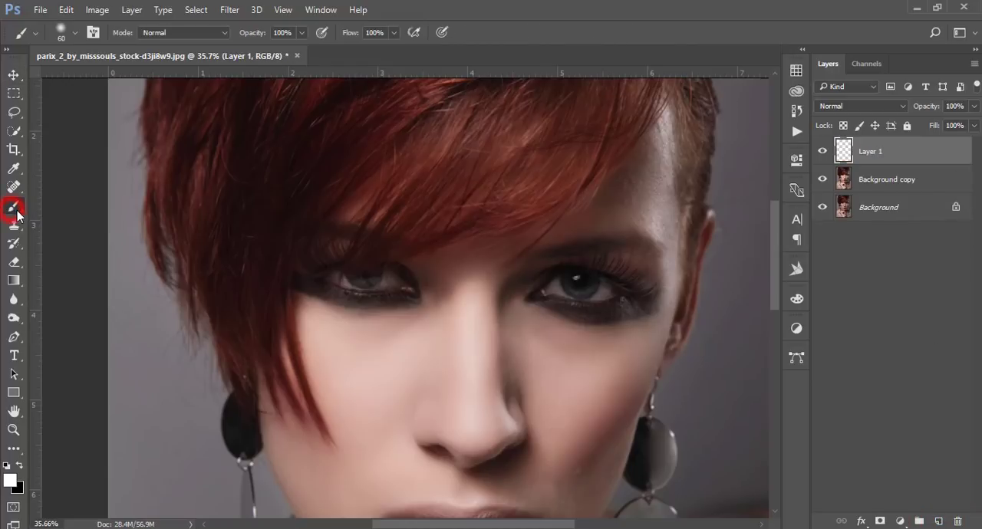
pyautogui.click(61, 29)
pyautogui.click(44, 184)
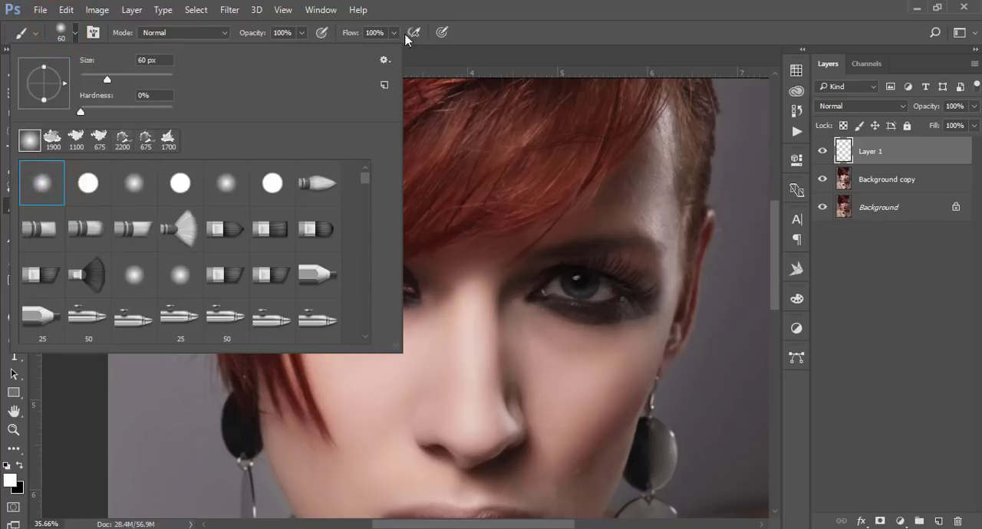
pyautogui.click(433, 6)
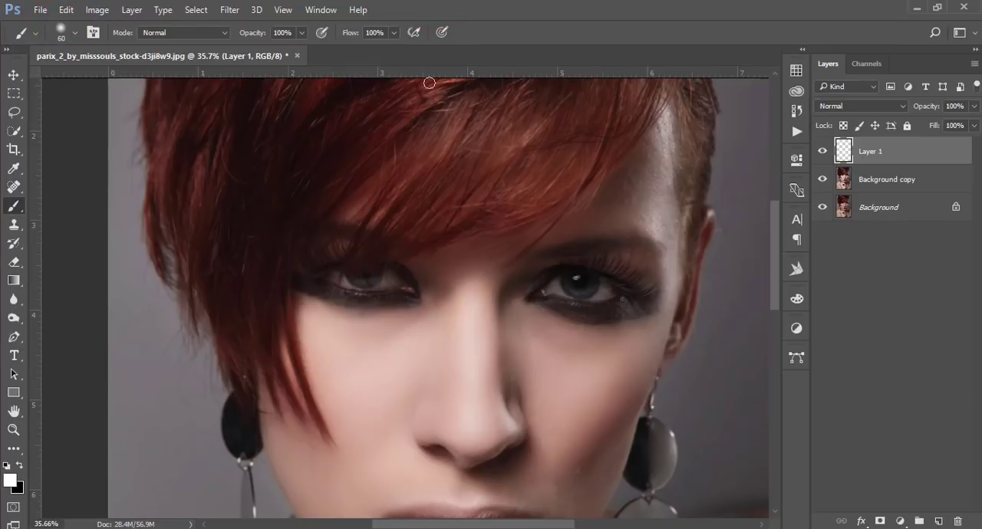
pyautogui.click(10, 481)
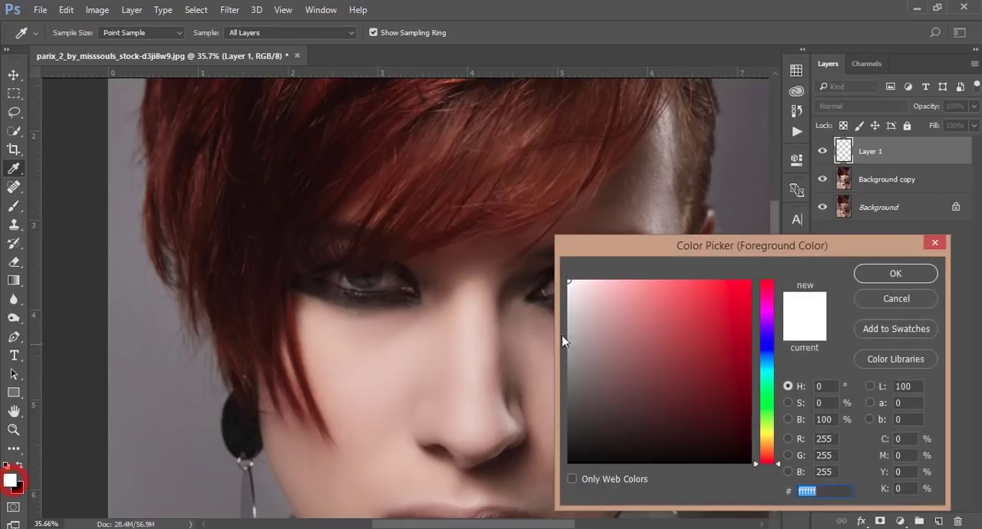
pyautogui.click(895, 274)
pyautogui.scroll(3, 568, 303)
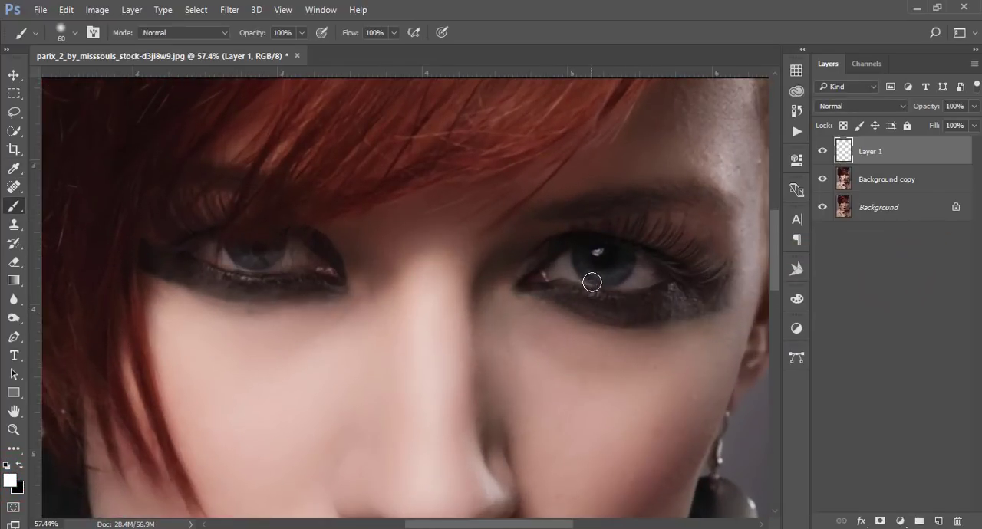
# Paint one soft white dab over each iris on the new layer with the brush enlarged to 150 px.
pyautogui.moveTo(582, 253)
pyautogui.mouseDown()
pyautogui.moveTo(591, 268)
pyautogui.moveTo(598, 258)
pyautogui.moveTo(622, 266)
pyautogui.mouseUp()
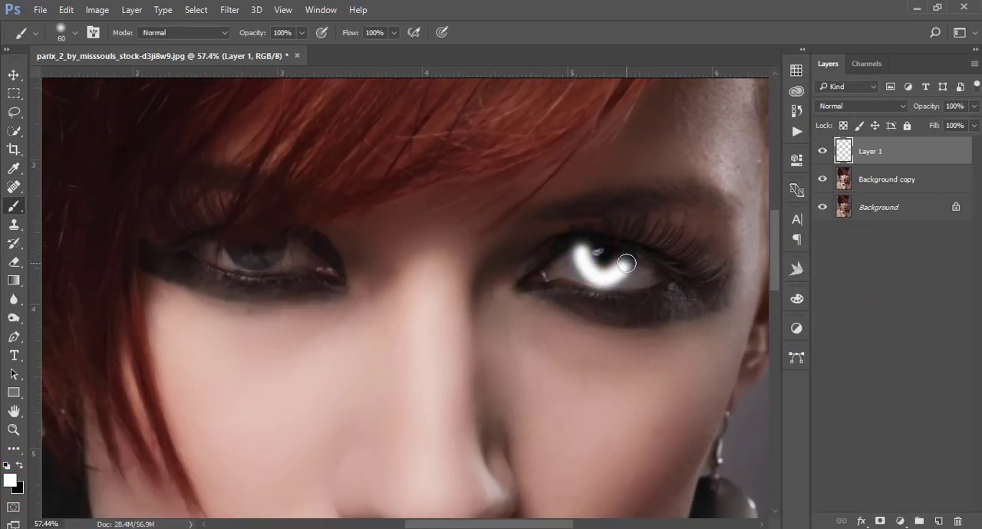
pyautogui.hotkey('ctrl', 'alt', 'x')
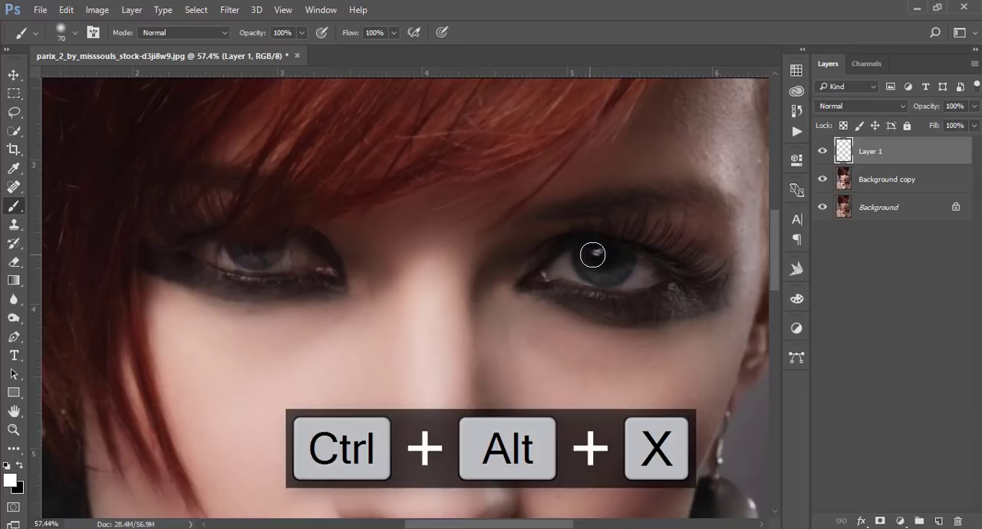
pyautogui.press(']')
pyautogui.press(']')
pyautogui.press(']')
pyautogui.press(']')
pyautogui.press(']')
pyautogui.click(603, 260)
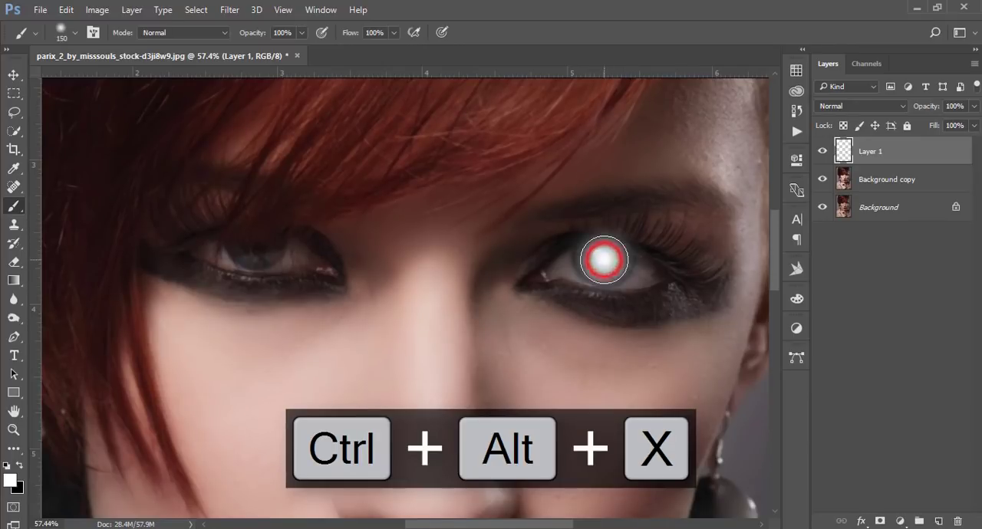
pyautogui.click(258, 245)
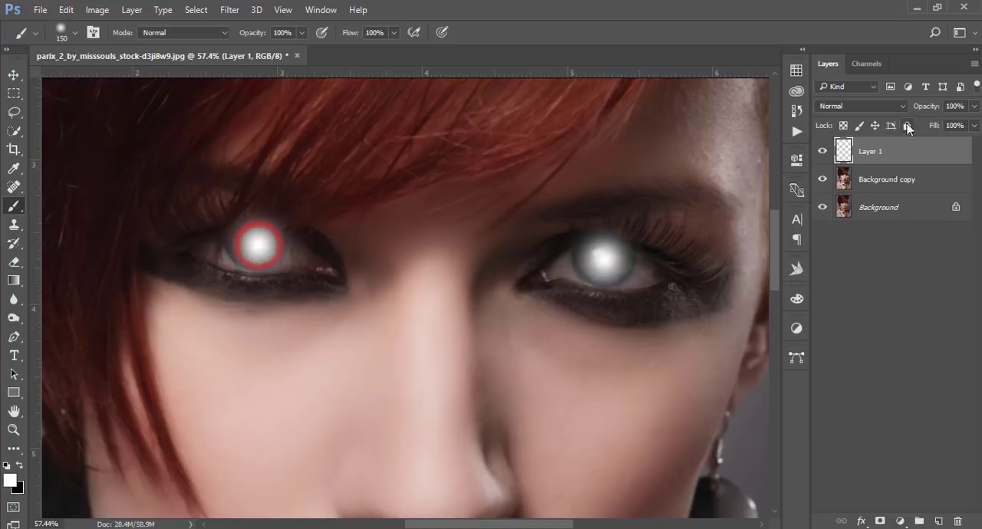
# Set the eye layer's blend mode to Overlay after trying Screen, and compare the eyes with the layer off and on.
pyautogui.click(871, 106)
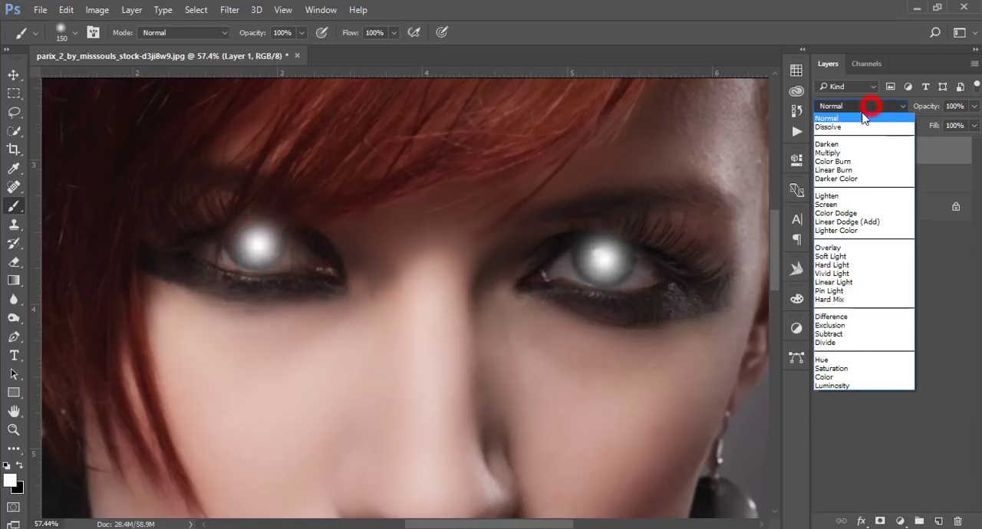
pyautogui.click(828, 205)
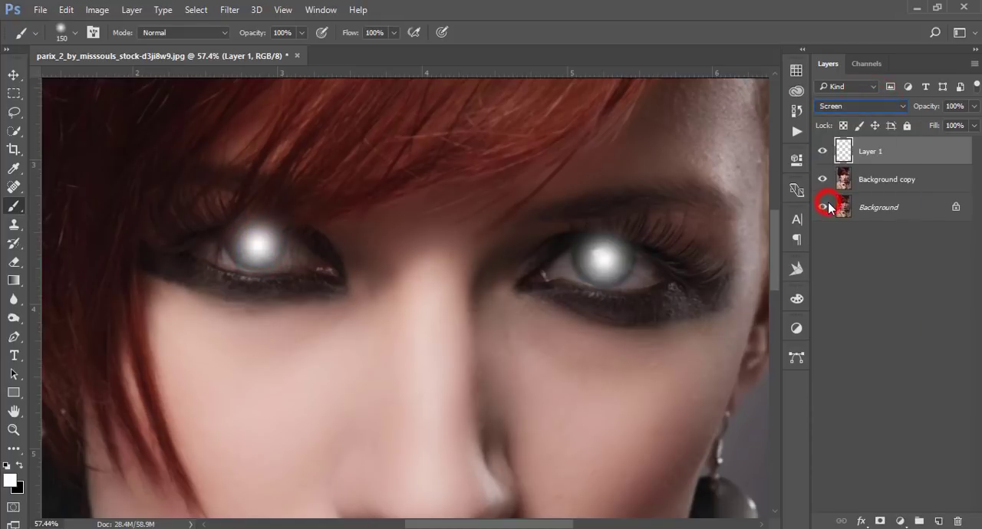
pyautogui.click(839, 107)
pyautogui.click(843, 251)
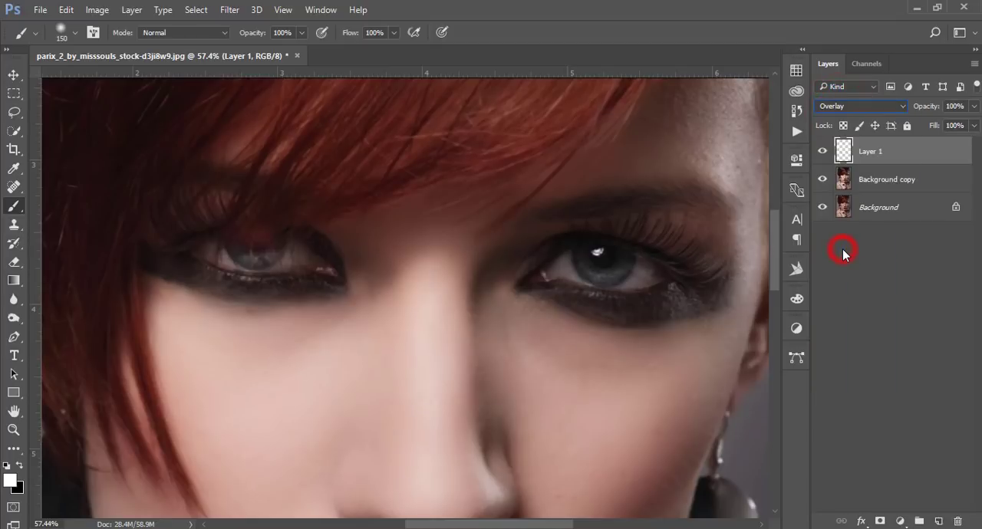
pyautogui.click(822, 152)
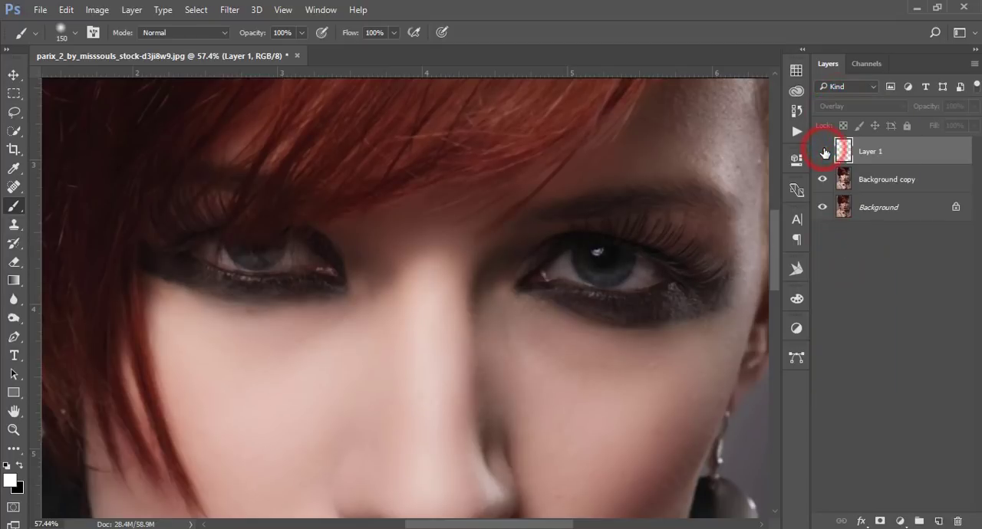
pyautogui.click(822, 151)
pyautogui.hotkey('ctrl', '0')
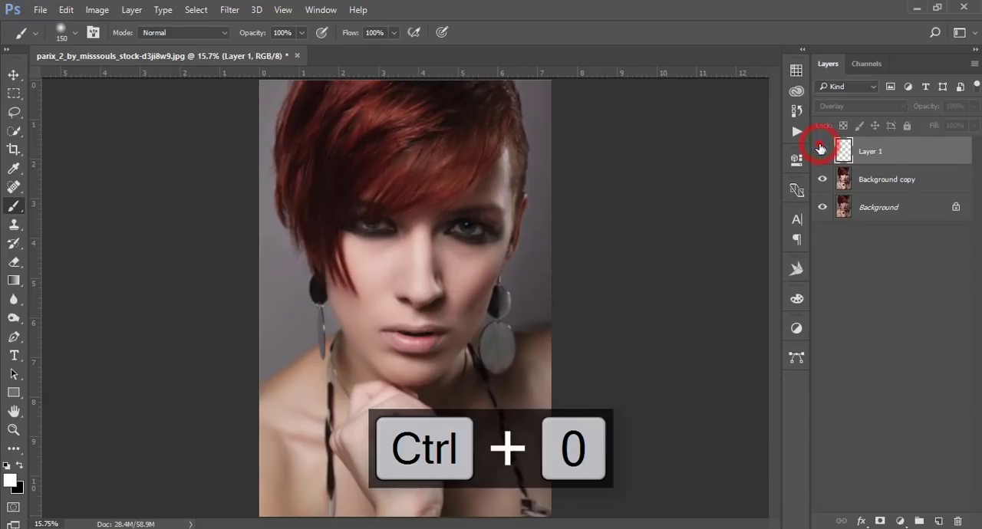
# Group Layer 1 with Background copy and stamp all visible layers into a new layer on top.
pyautogui.keyDown('shift'); pyautogui.click(913, 178); pyautogui.keyUp('shift')
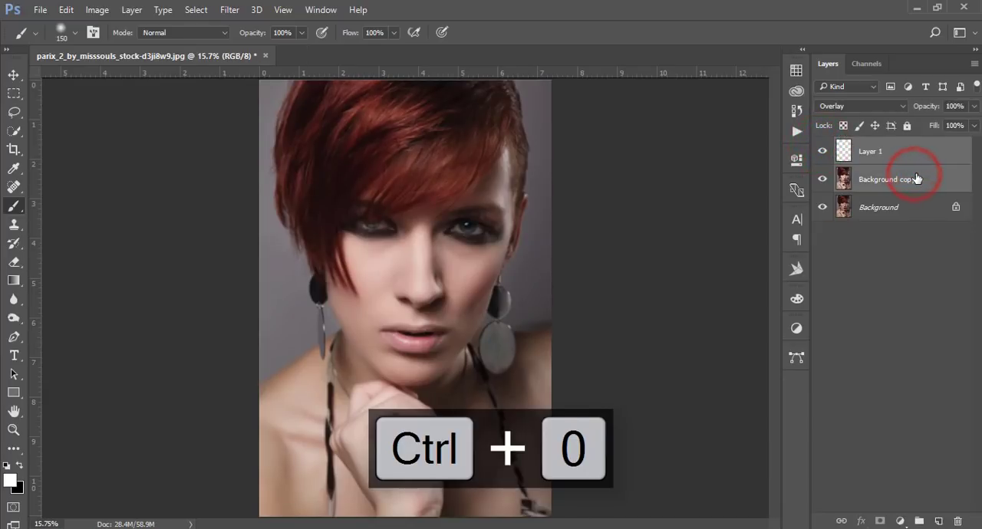
pyautogui.hotkey('ctrl', 'g')
pyautogui.hotkey('ctrl', 'shift', 'alt', 'e')
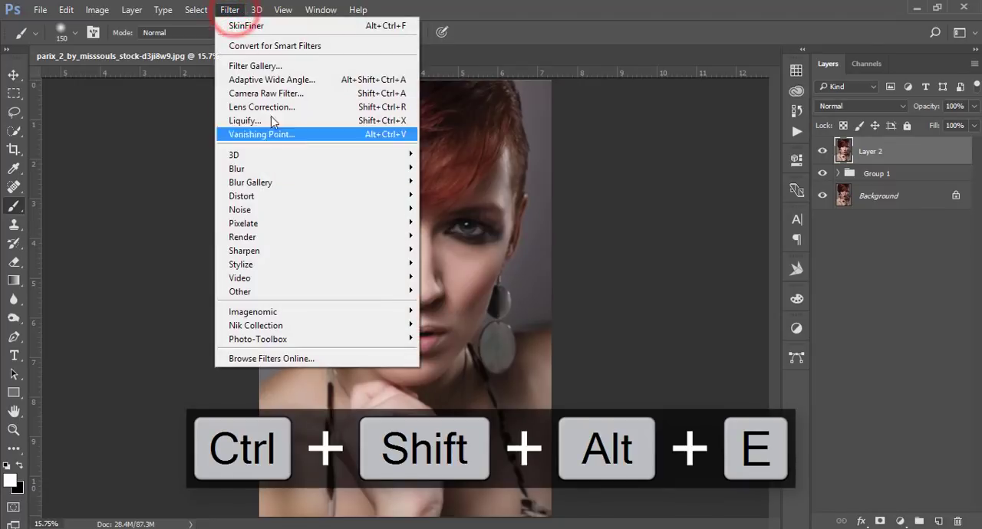
# Open the stamped layer in the Camera Raw Filter and set Highlights -32, Shadows +16, Whites +13 and Blacks -13.
pyautogui.click(276, 95)
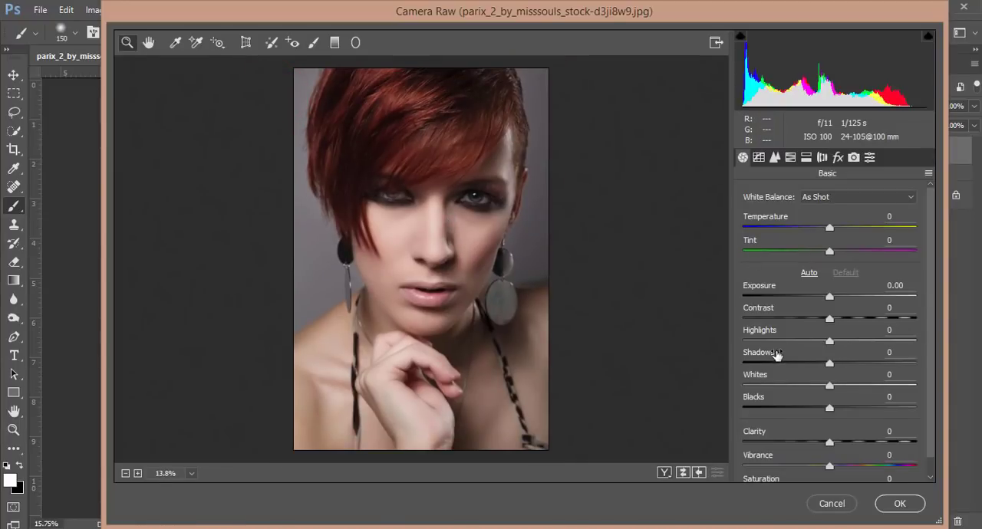
pyautogui.click(801, 340)
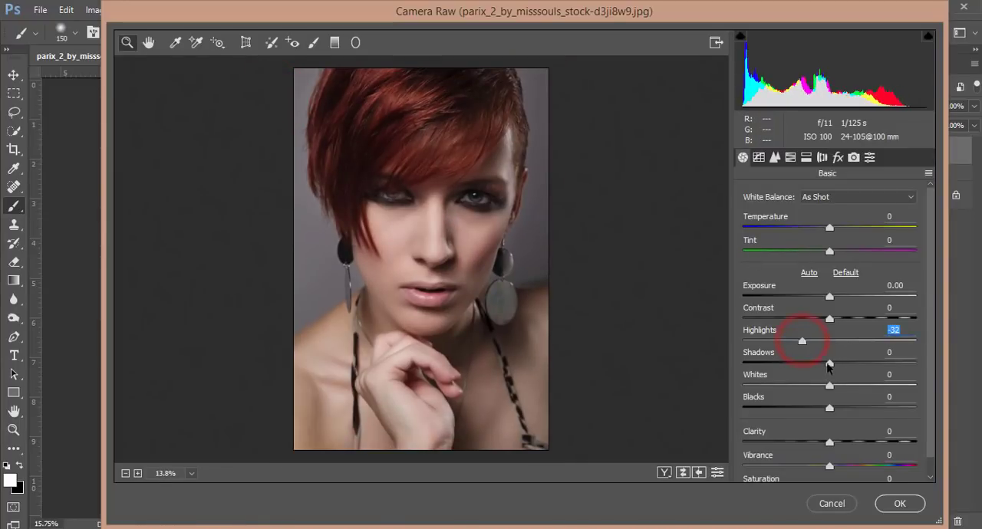
pyautogui.click(843, 363)
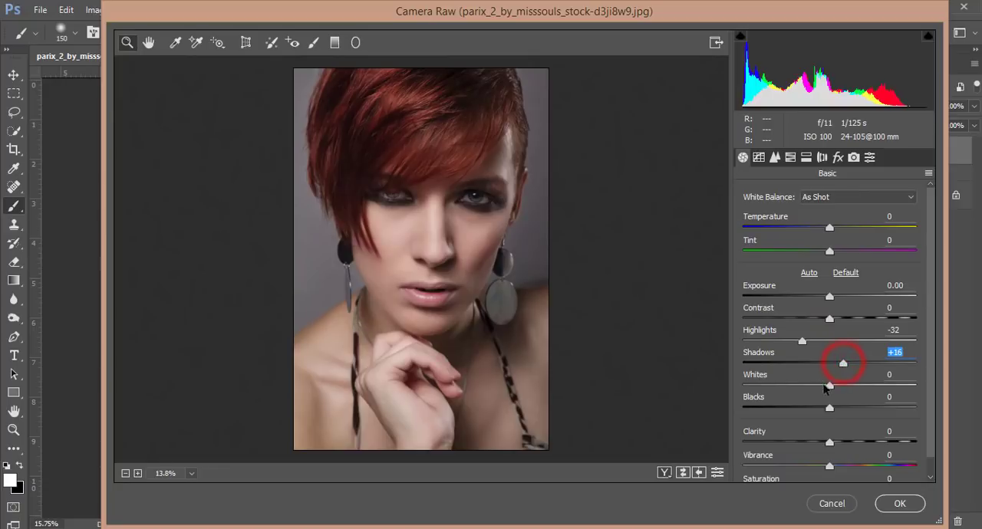
pyautogui.moveTo(830, 385); pyautogui.dragTo(820, 413)
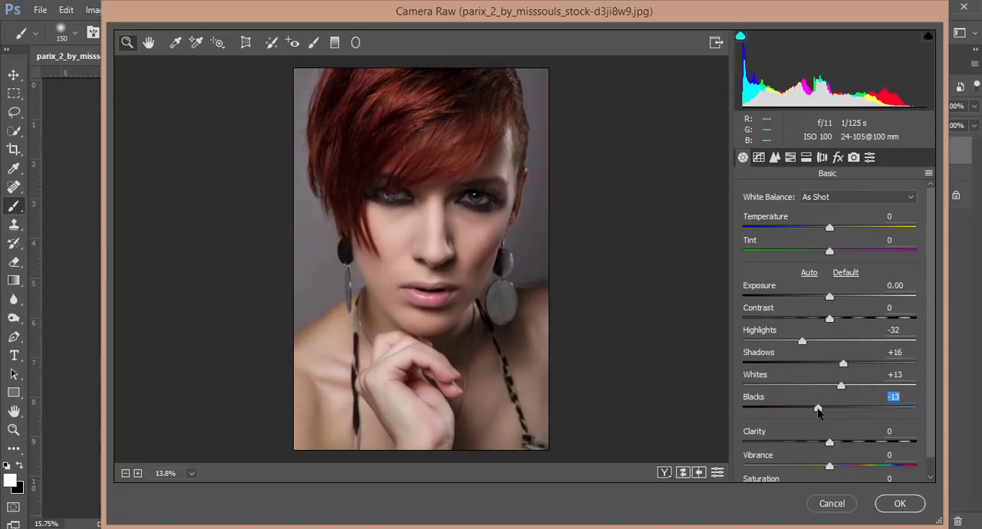
# Raise the luminance of the Oranges to +10 in the HSL adjustments.
pyautogui.click(807, 159)
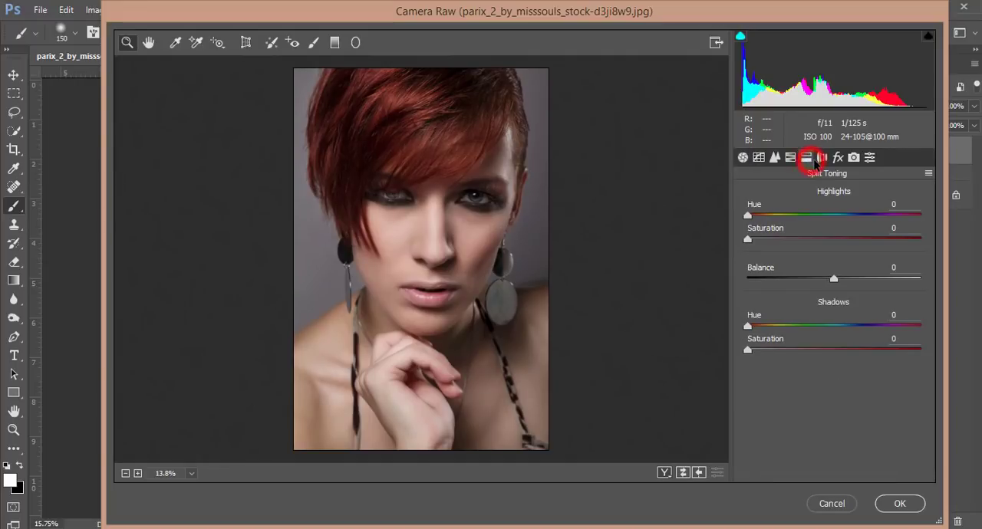
pyautogui.click(791, 159)
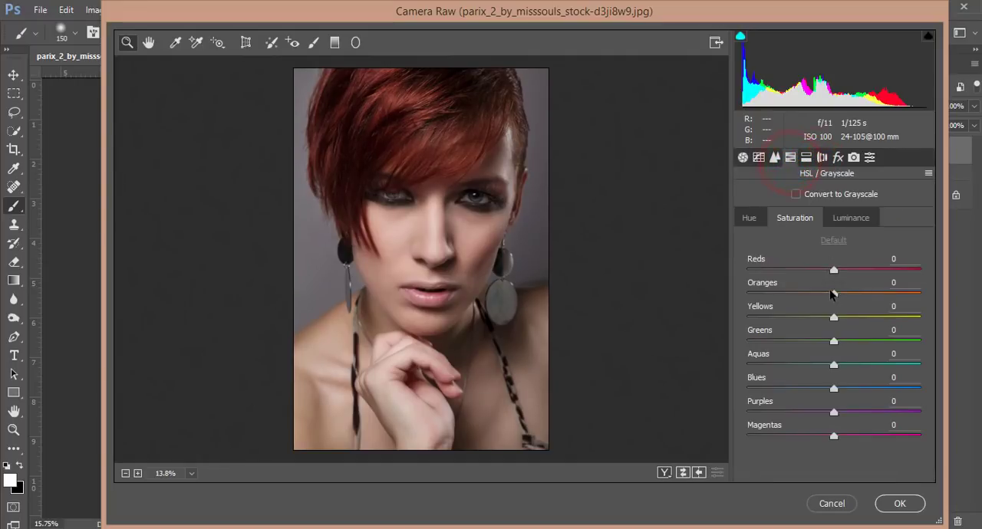
pyautogui.click(854, 222)
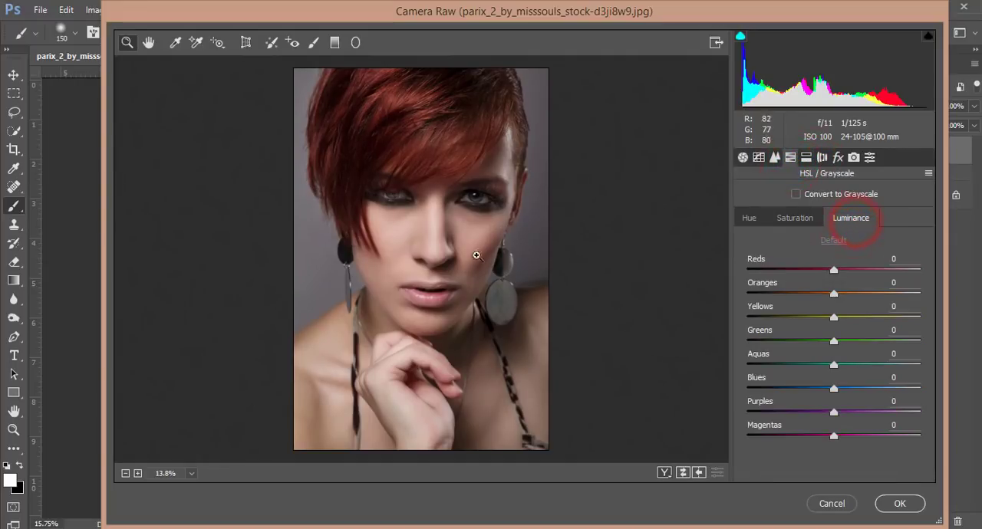
pyautogui.click(842, 293)
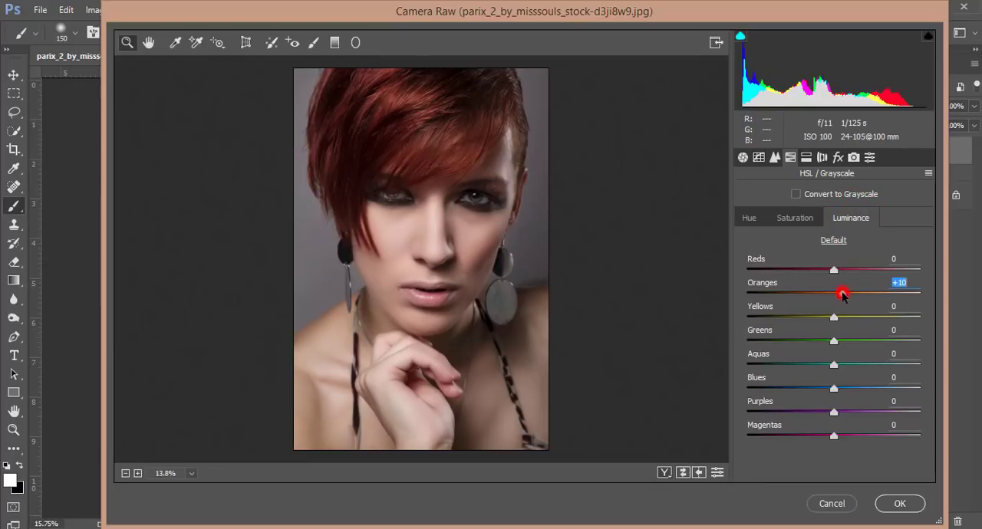
# Set the saturation of the Oranges to -3 and their hue to +6 in the HSL adjustments.
pyautogui.click(797, 219)
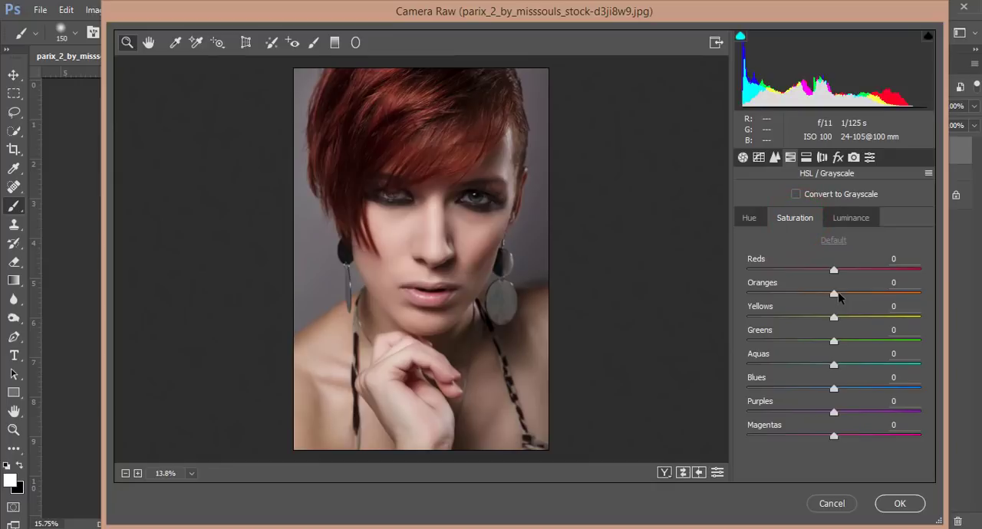
pyautogui.click(836, 295)
pyautogui.click(751, 217)
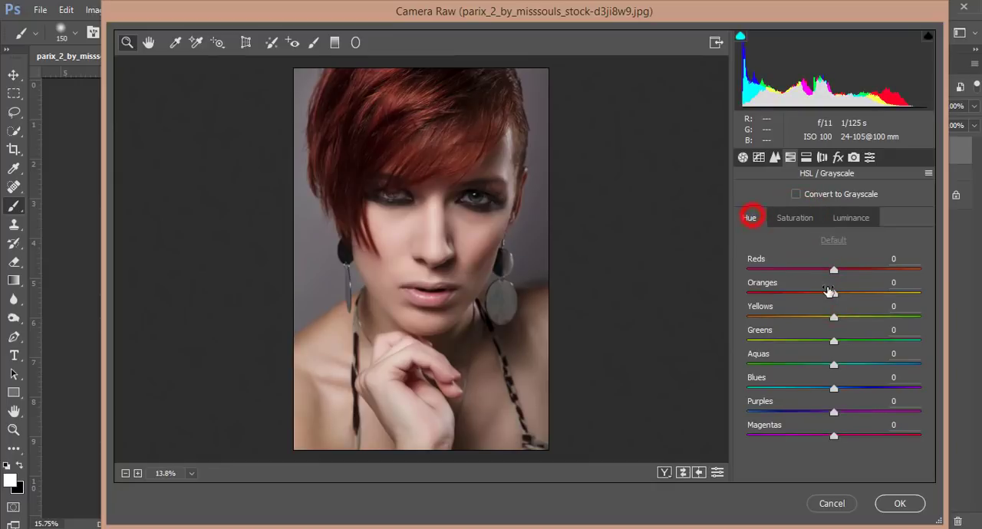
pyautogui.moveTo(821, 297)
pyautogui.mouseDown()
pyautogui.moveTo(813, 294)
pyautogui.moveTo(839, 296)
pyautogui.mouseUp()
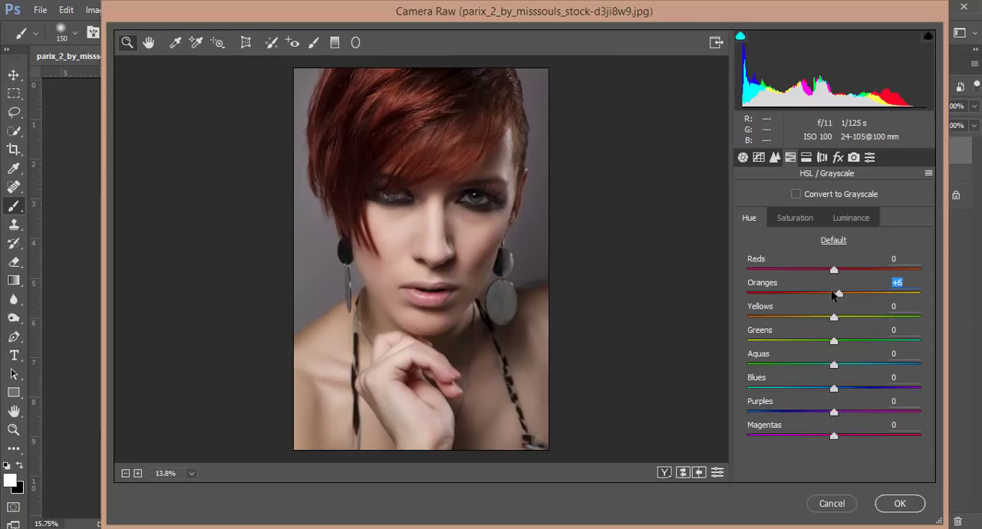
# Set the Red Primary hue to +20 and shift the Blue Primary hue slightly negative in the Camera Calibration settings.
pyautogui.click(853, 157)
pyautogui.click(854, 296)
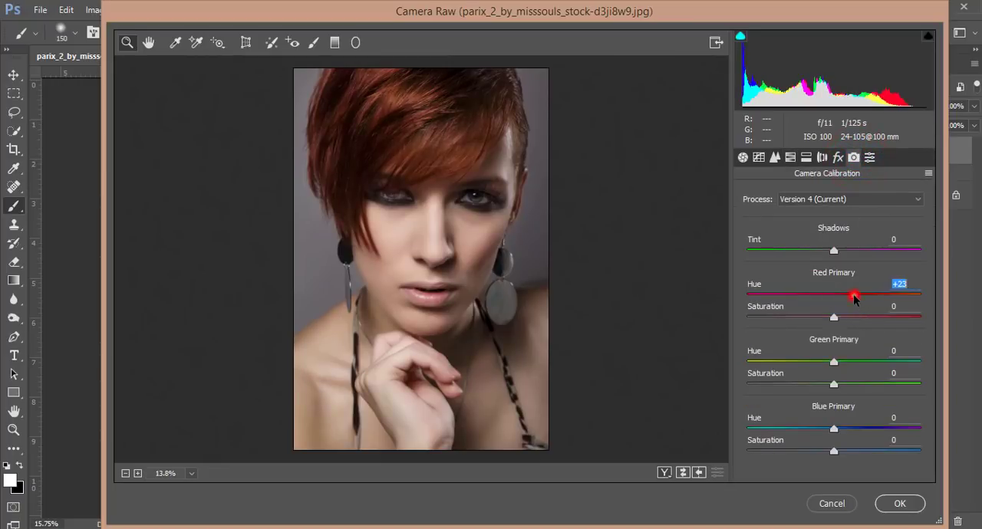
pyautogui.moveTo(854, 296); pyautogui.dragTo(851, 296)
pyautogui.click(823, 428)
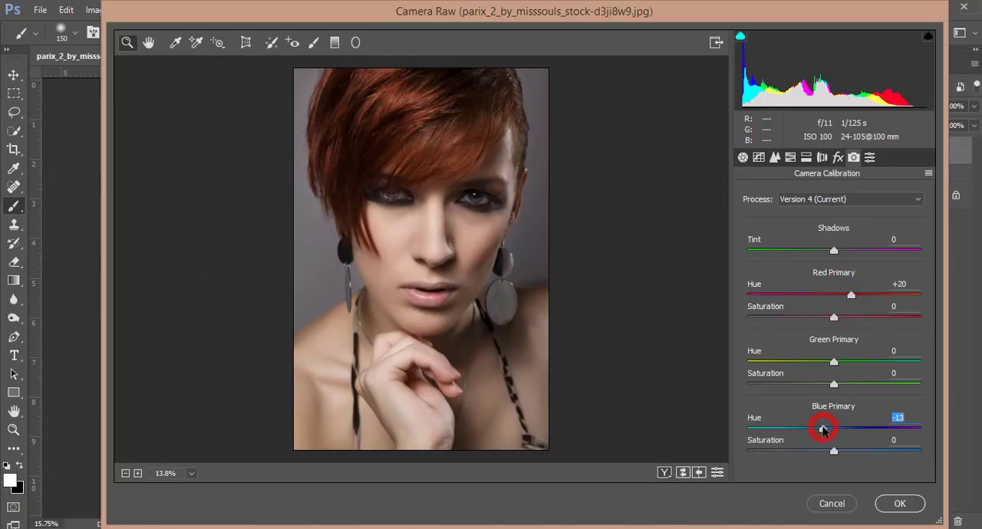
pyautogui.moveTo(823, 430); pyautogui.dragTo(826, 429)
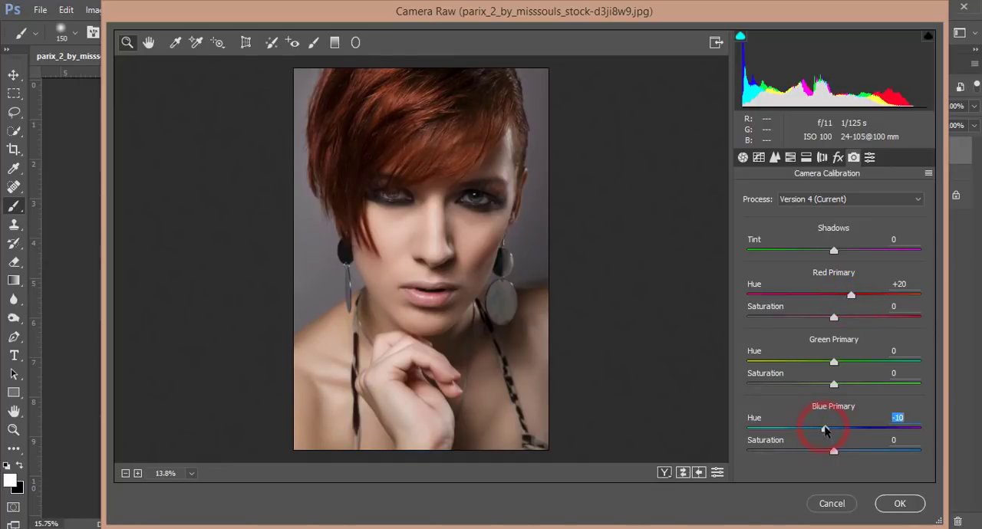
# Raise the HSL saturation of the Aquas to +12 and the Blues to +9, and apply the Camera Raw filter.
pyautogui.click(794, 158)
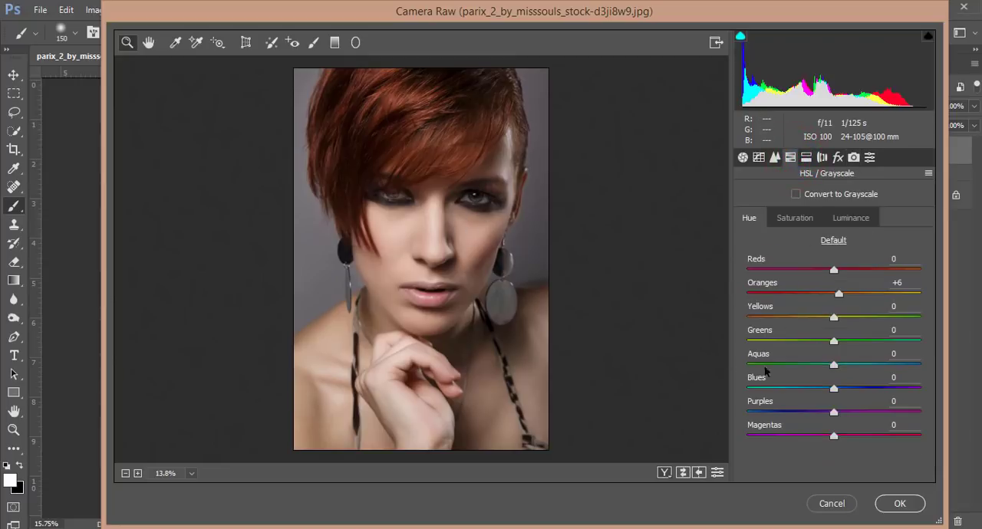
pyautogui.click(850, 218)
pyautogui.moveTo(833, 364); pyautogui.dragTo(840, 390)
pyautogui.click(798, 217)
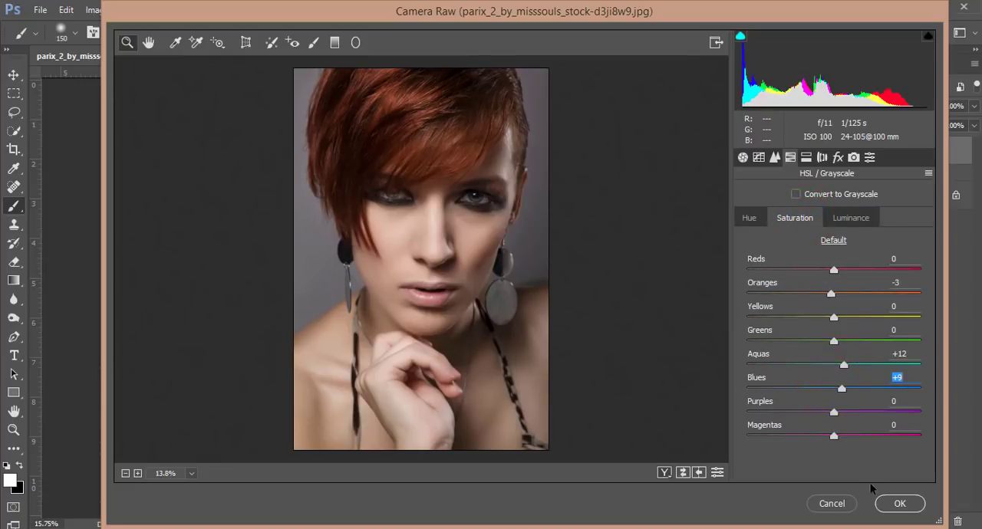
pyautogui.click(896, 503)
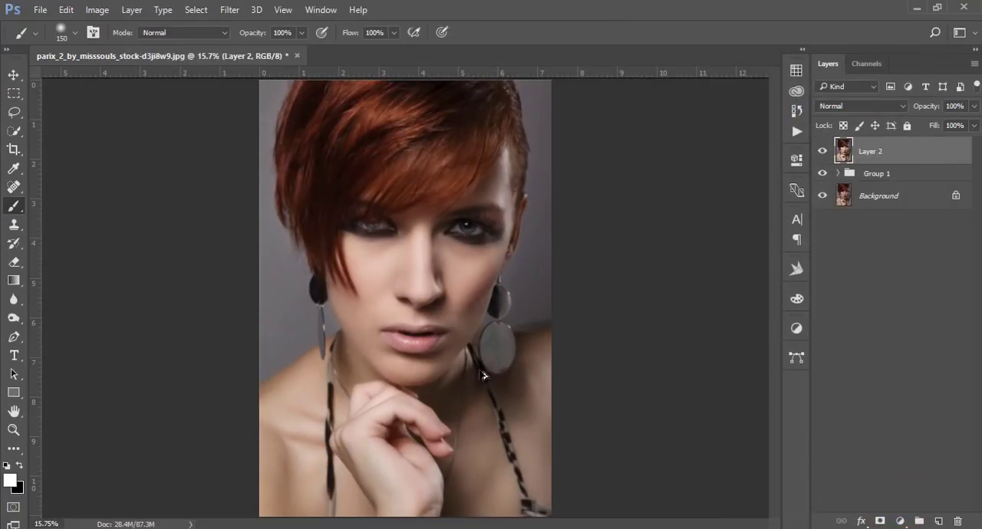
# Create a new layer in its own group above Layer 2 and choose a dark red foreground color for the lips.
pyautogui.keyDown('alt'); pyautogui.scroll(5, 395, 355); pyautogui.keyUp('alt')
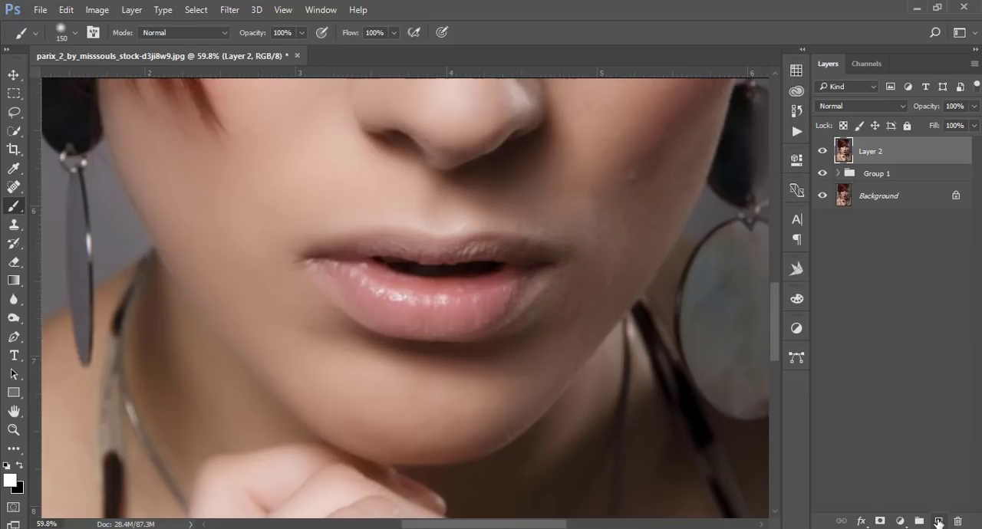
pyautogui.click(939, 522)
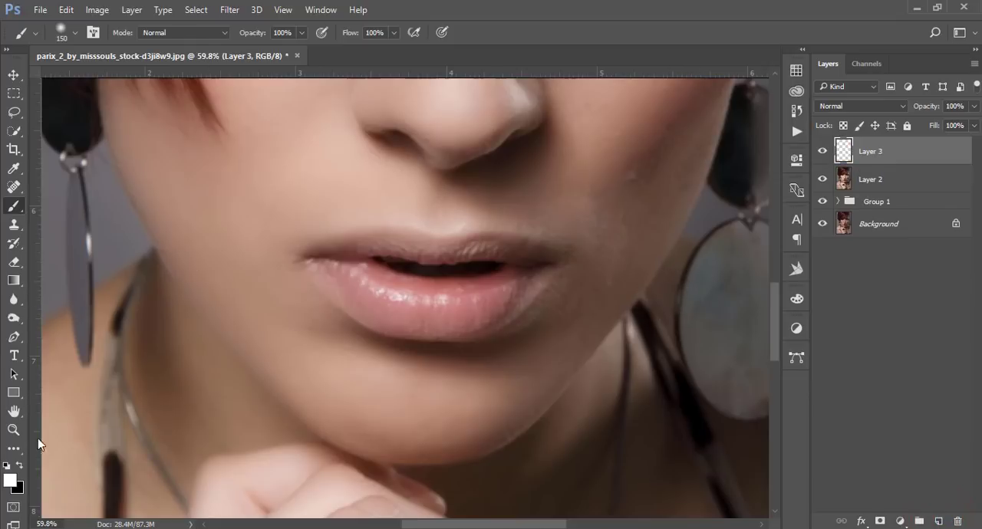
pyautogui.click(11, 480)
pyautogui.click(426, 295)
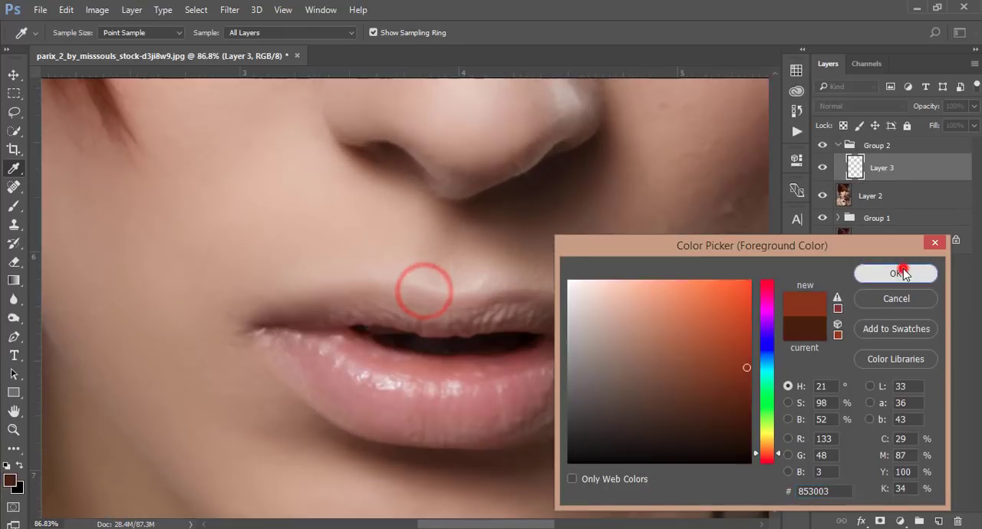
pyautogui.click(902, 270)
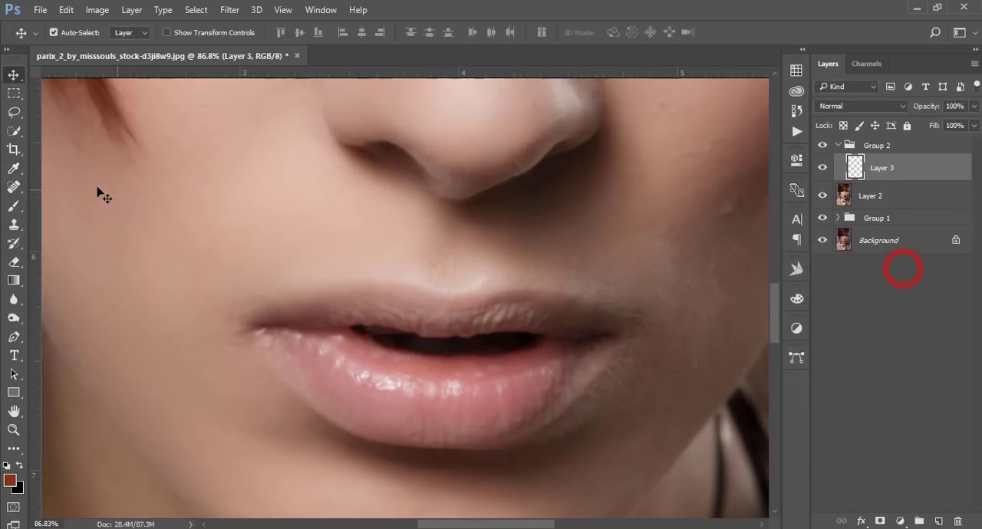
# Set Layer 3 to Overlay and paint dark red over the lower and upper lips with a soft 90 px brush at 55% flow.
pyautogui.click(14, 206)
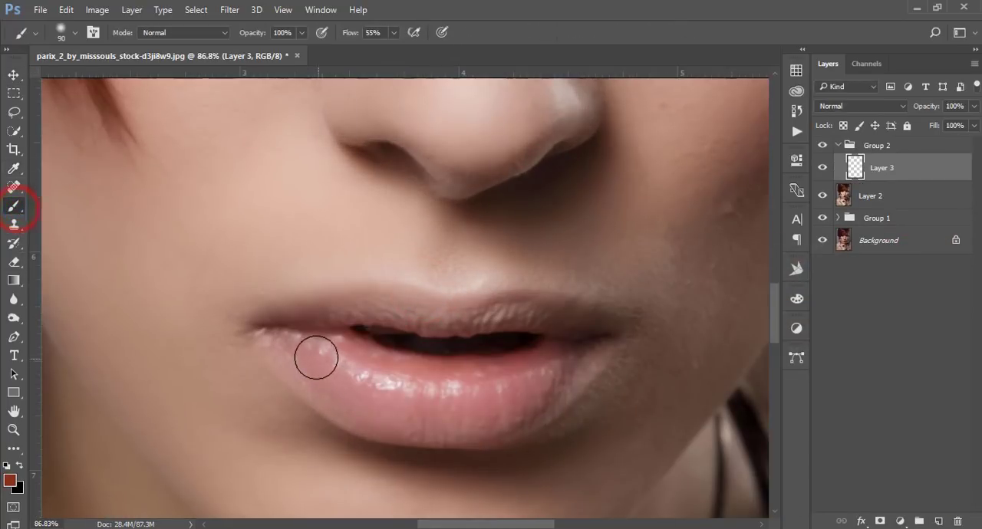
pyautogui.click(869, 107)
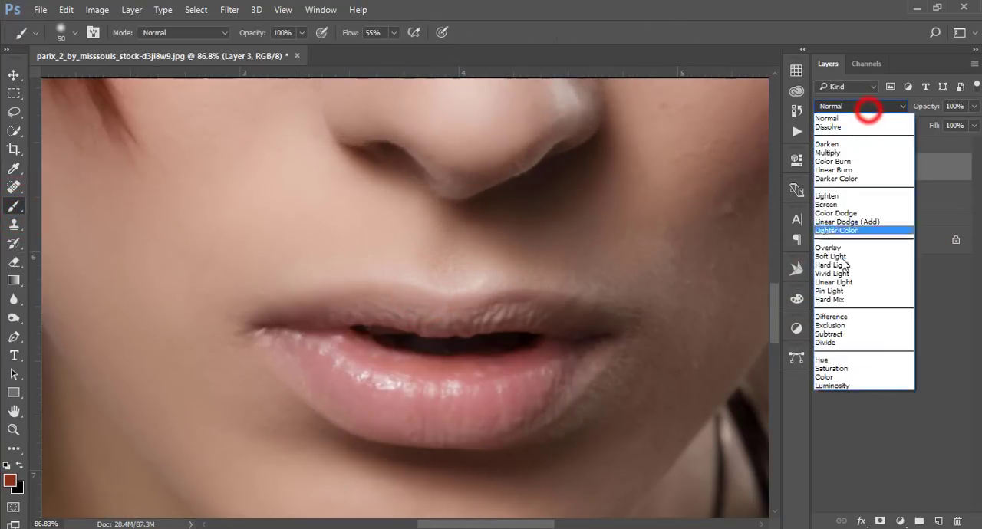
pyautogui.click(837, 249)
pyautogui.moveTo(285, 341)
pyautogui.mouseDown()
pyautogui.moveTo(318, 373)
pyautogui.moveTo(379, 396)
pyautogui.moveTo(467, 408)
pyautogui.moveTo(554, 382)
pyautogui.moveTo(575, 362)
pyautogui.moveTo(459, 383)
pyautogui.moveTo(391, 370)
pyautogui.moveTo(340, 346)
pyautogui.moveTo(320, 381)
pyautogui.moveTo(341, 407)
pyautogui.moveTo(436, 417)
pyautogui.moveTo(541, 410)
pyautogui.moveTo(582, 361)
pyautogui.moveTo(445, 423)
pyautogui.moveTo(372, 409)
pyautogui.moveTo(306, 377)
pyautogui.moveTo(316, 350)
pyautogui.mouseUp()
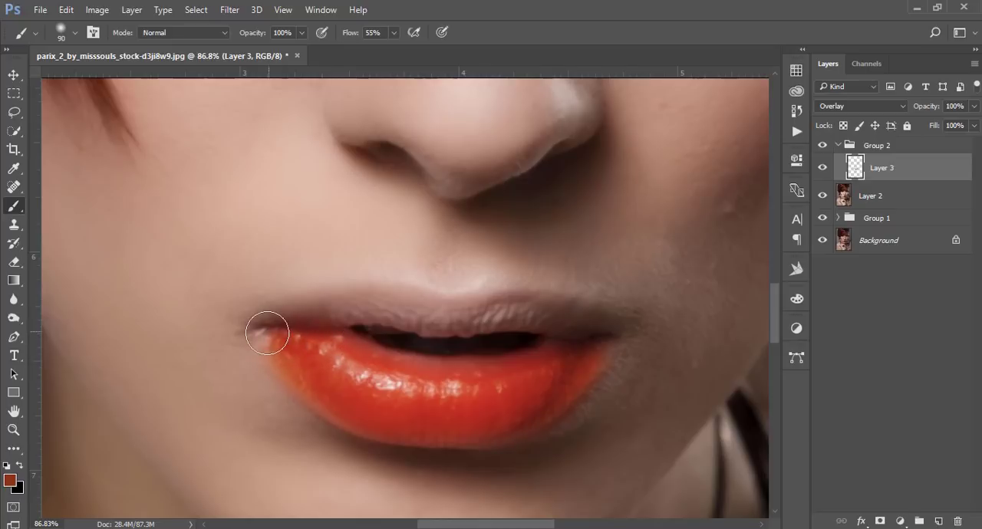
pyautogui.moveTo(265, 332)
pyautogui.mouseDown()
pyautogui.moveTo(325, 310)
pyautogui.moveTo(406, 306)
pyautogui.moveTo(541, 311)
pyautogui.moveTo(607, 328)
pyautogui.moveTo(314, 335)
pyautogui.mouseUp()
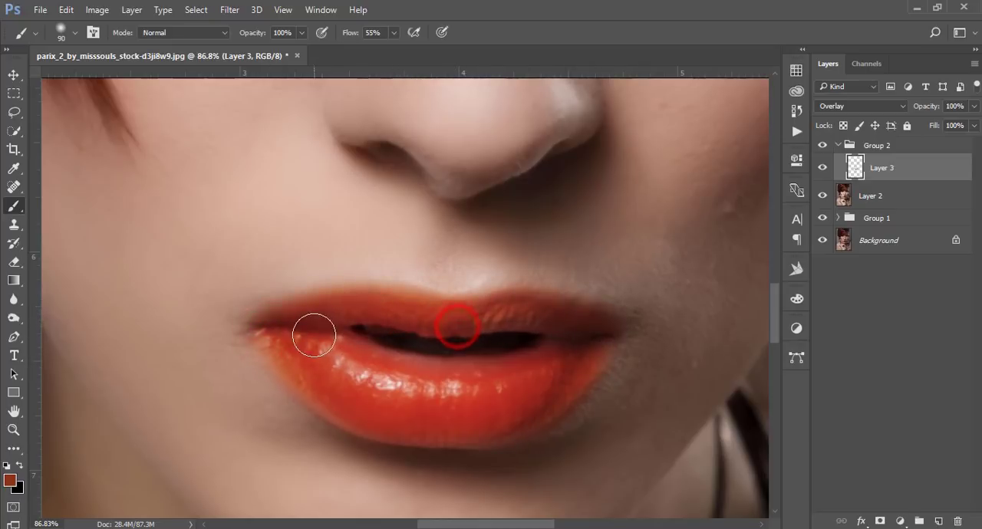
pyautogui.moveTo(391, 362)
pyautogui.mouseDown()
pyautogui.moveTo(428, 375)
pyautogui.moveTo(536, 378)
pyautogui.moveTo(591, 417)
pyautogui.moveTo(600, 367)
pyautogui.moveTo(545, 404)
pyautogui.mouseUp()
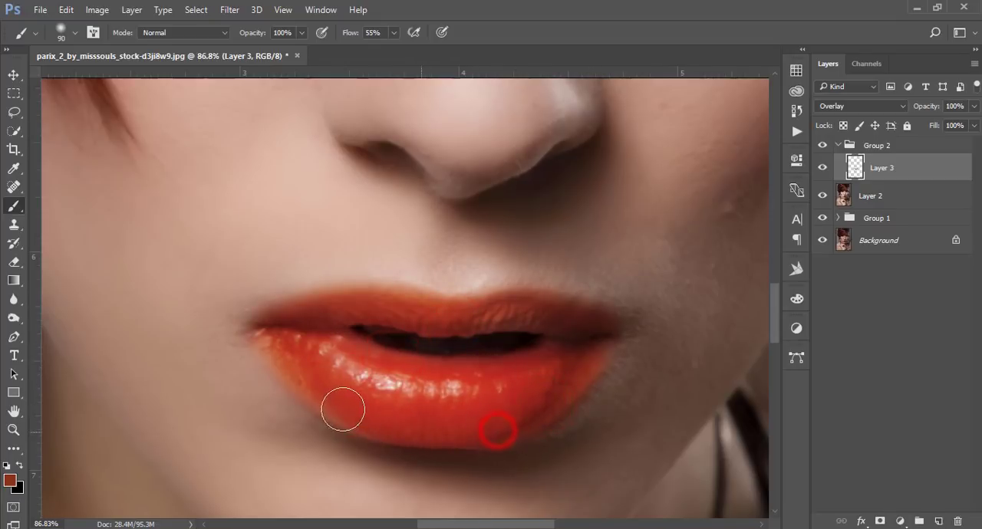
pyautogui.moveTo(284, 309)
pyautogui.mouseDown()
pyautogui.moveTo(394, 300)
pyautogui.moveTo(549, 313)
pyautogui.moveTo(622, 349)
pyautogui.mouseUp()
# Check the lip color against the whole face and lower Layer 3's opacity to 70%.
pyautogui.scroll(-5, 605, 365)
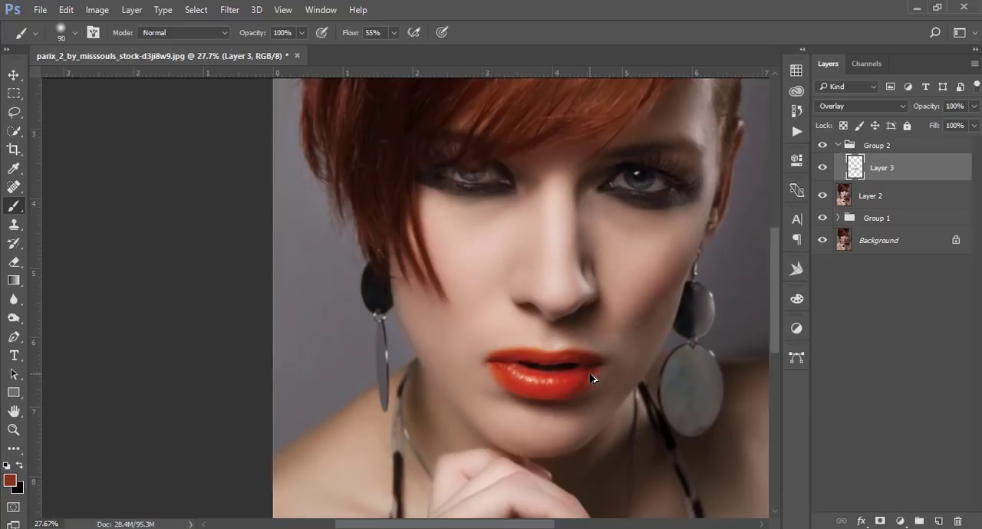
pyautogui.scroll(5, 596, 378)
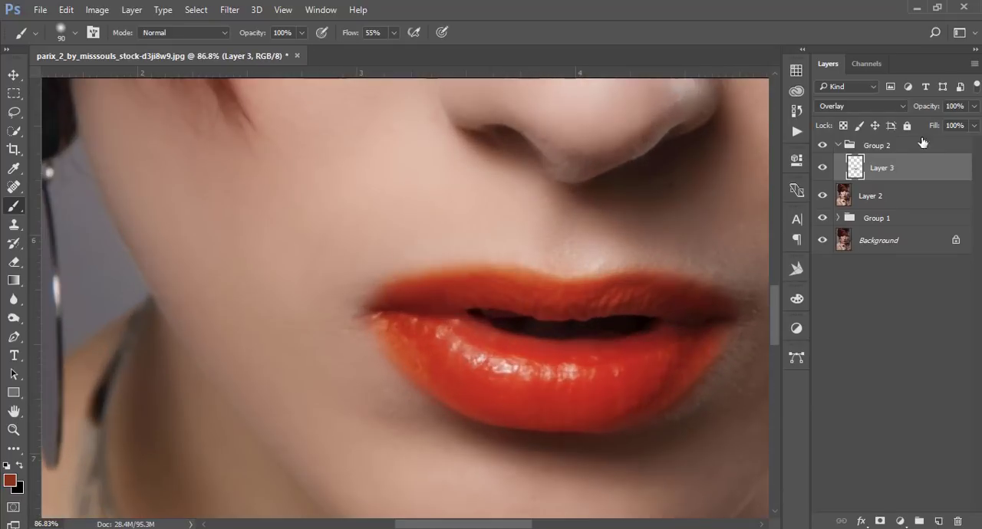
pyautogui.moveTo(974, 107); pyautogui.dragTo(948, 127)
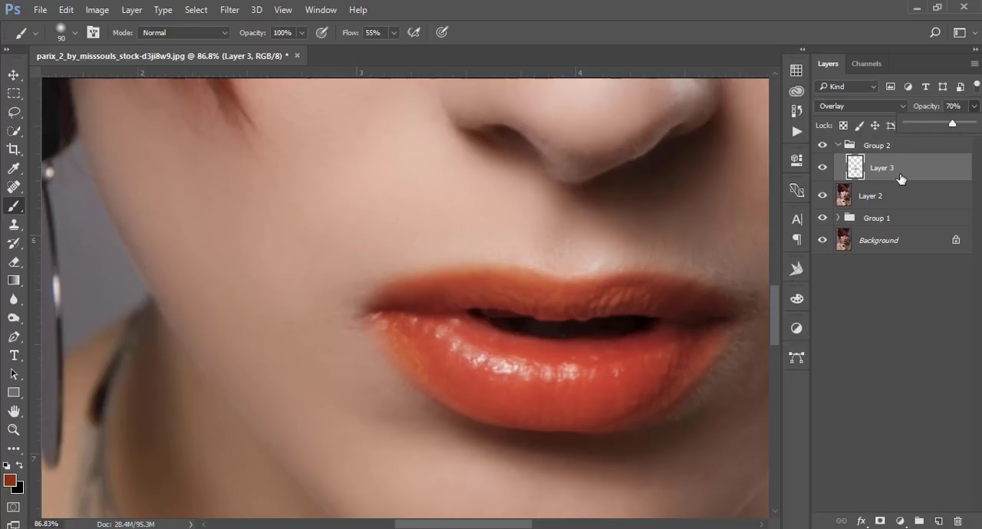
# Duplicate the lip color layer, set the copy to Multiply and reduce its fill to 17%.
pyautogui.hotkey('ctrl', 'j')
pyautogui.click(862, 106)
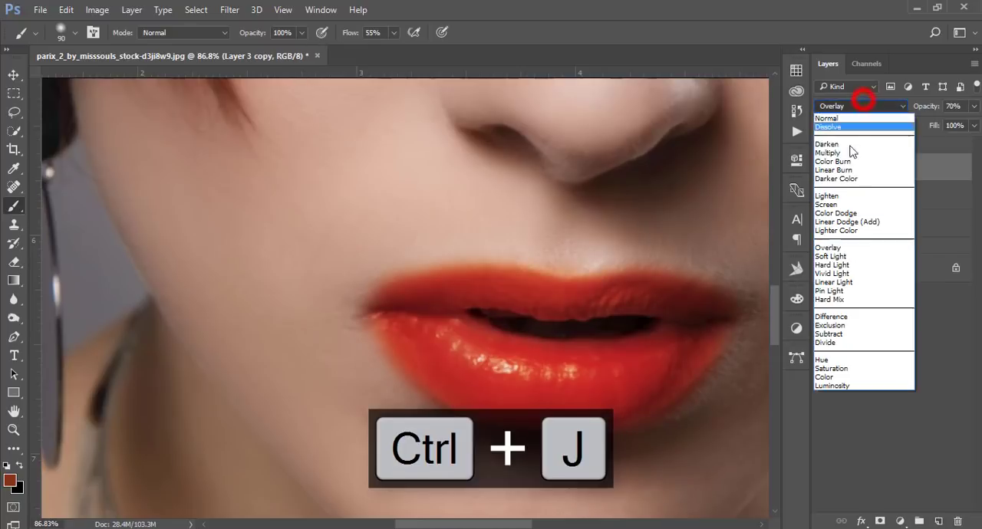
pyautogui.click(834, 153)
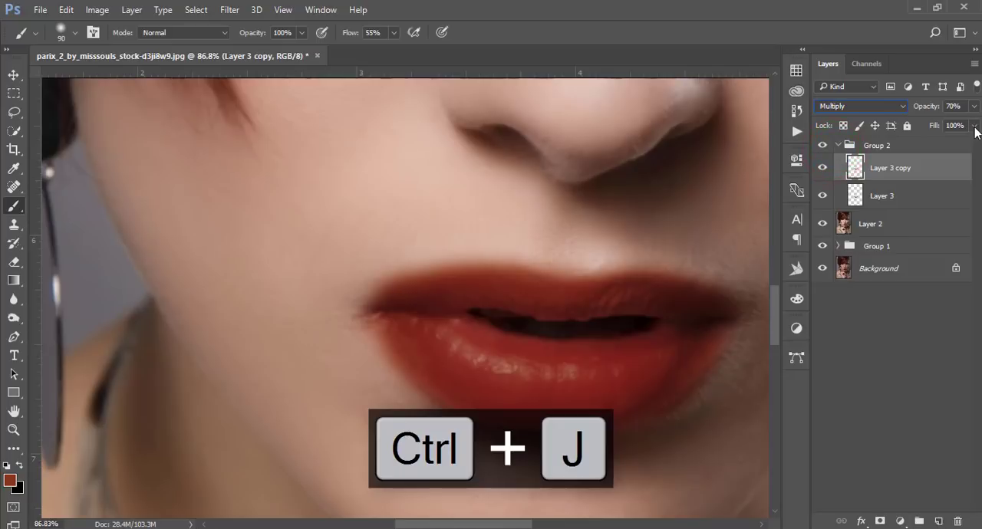
pyautogui.click(916, 142)
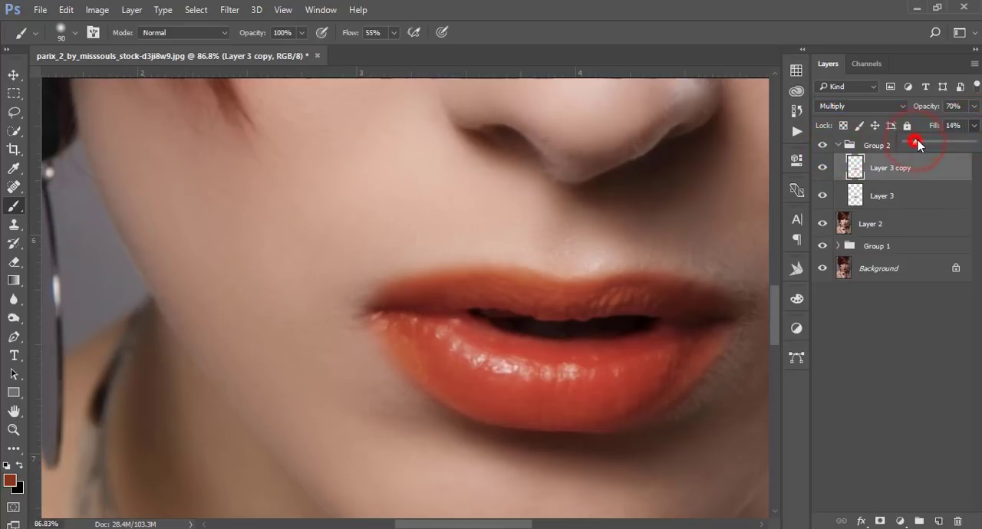
pyautogui.click(823, 168)
pyautogui.click(823, 167)
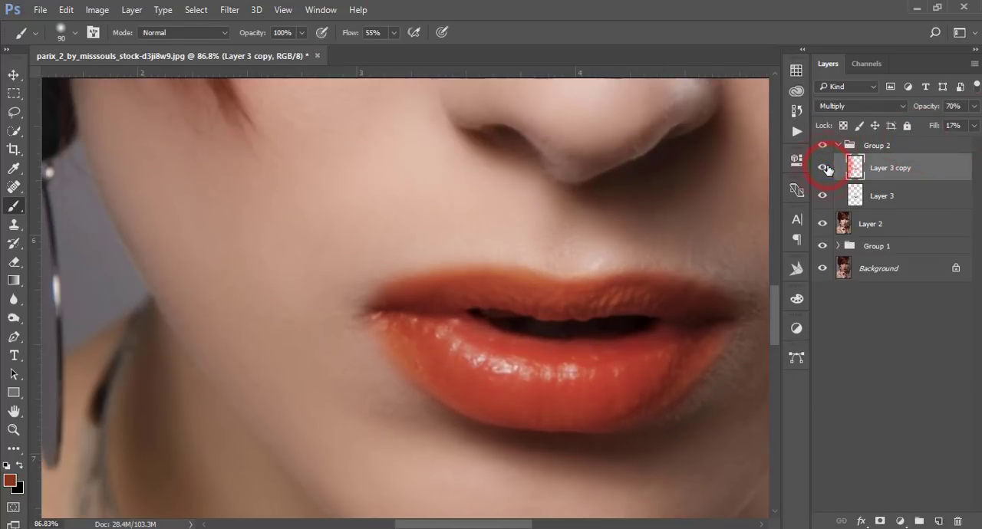
# Compare the lips with Layer 3 copy shown and hidden, close up and in full view, and leave that layer hidden.
pyautogui.press('v')
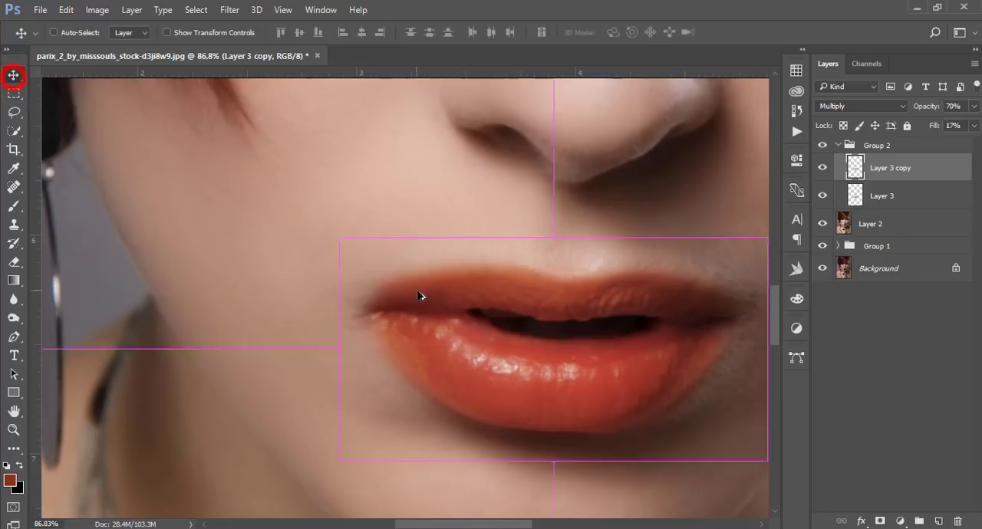
pyautogui.scroll(-5, 421, 292)
pyautogui.scroll(-4, 421, 295)
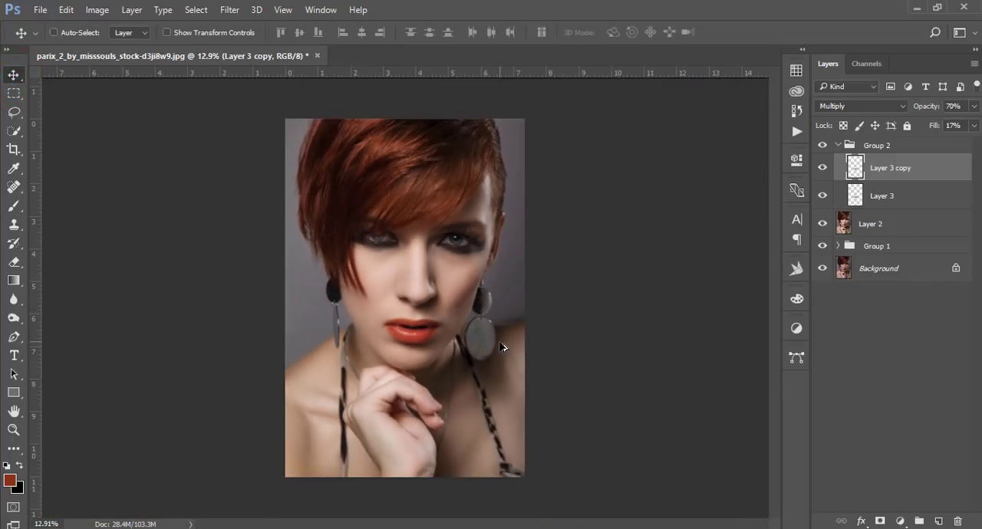
pyautogui.scroll(1, 500, 342)
pyautogui.scroll(1, 500, 346)
pyautogui.click(823, 167)
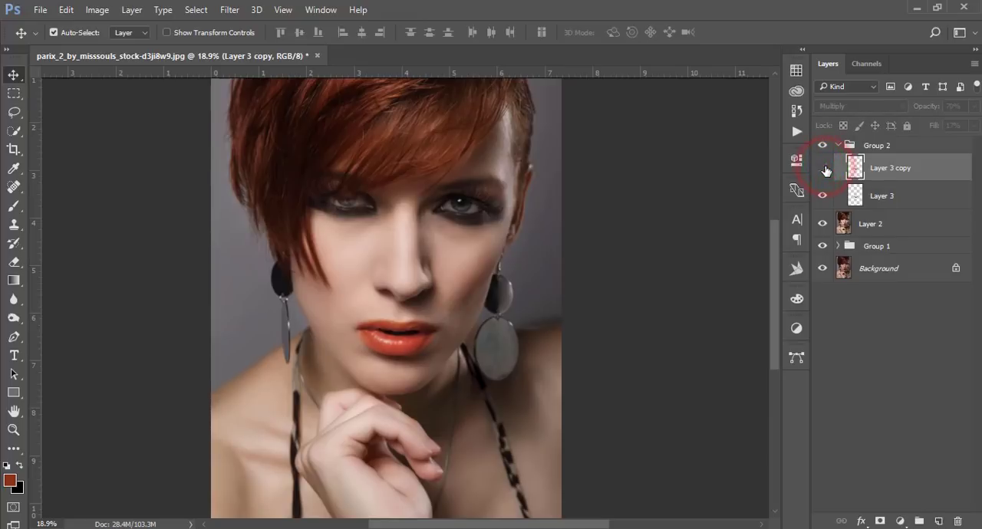
pyautogui.click(824, 168)
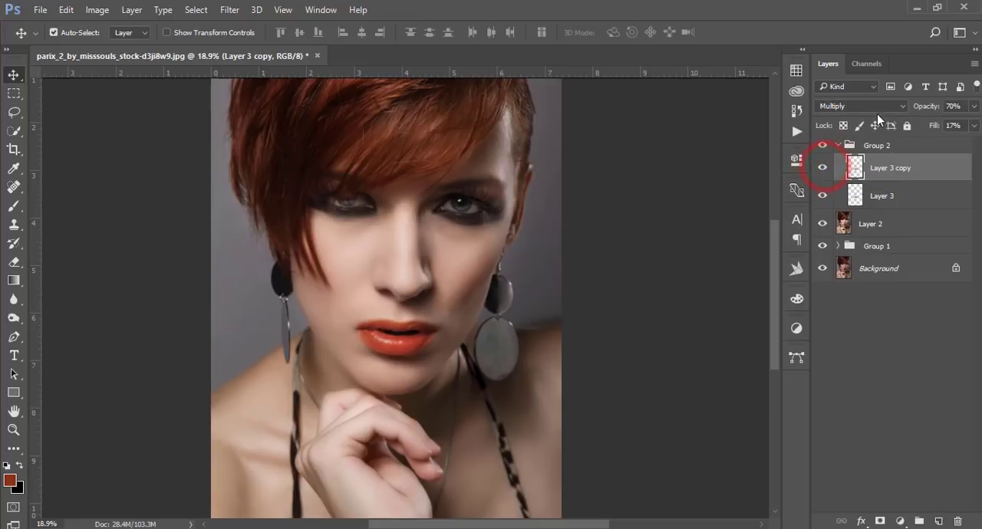
pyautogui.click(824, 169)
pyautogui.scroll(4, 415, 342)
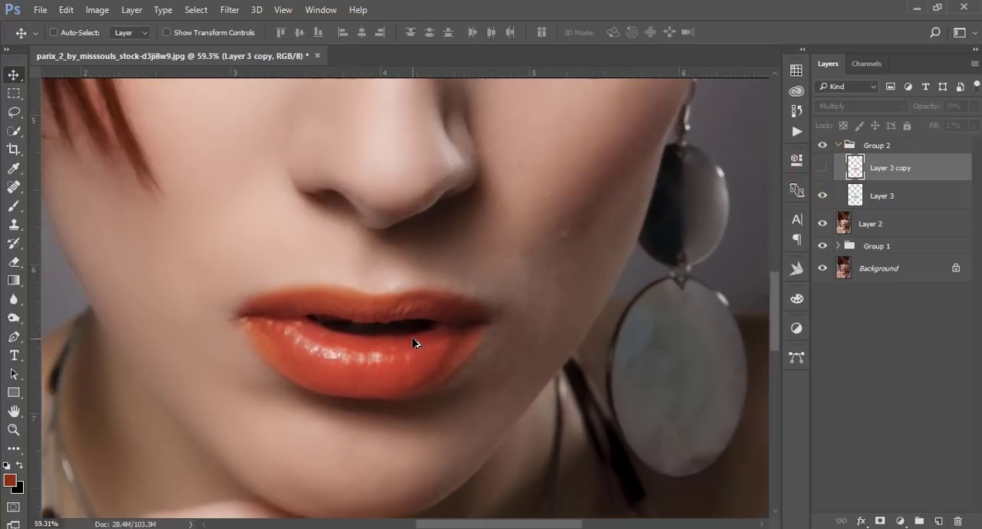
pyautogui.scroll(-5, 414, 343)
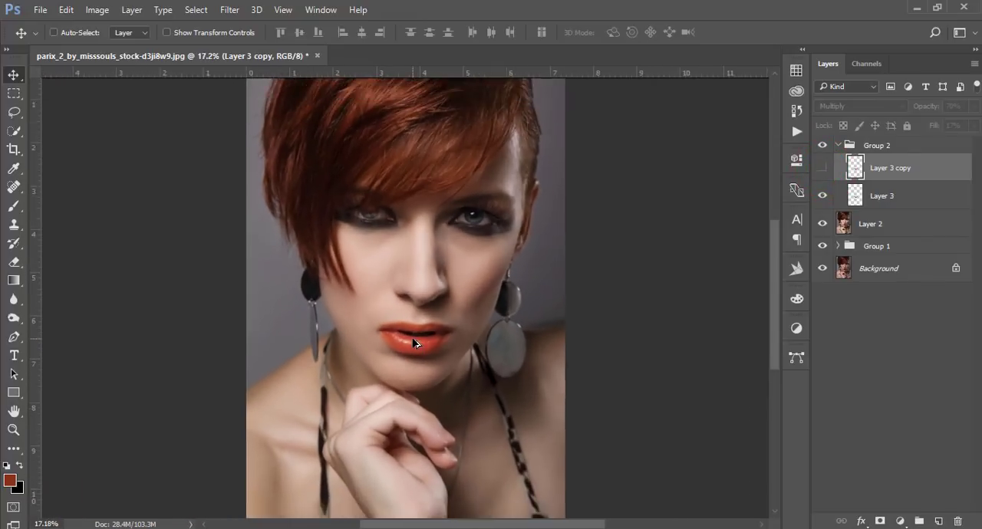
# Group Group 2 with Layer 2 and stamp all visible layers into a new layer on top.
pyautogui.click(893, 146)
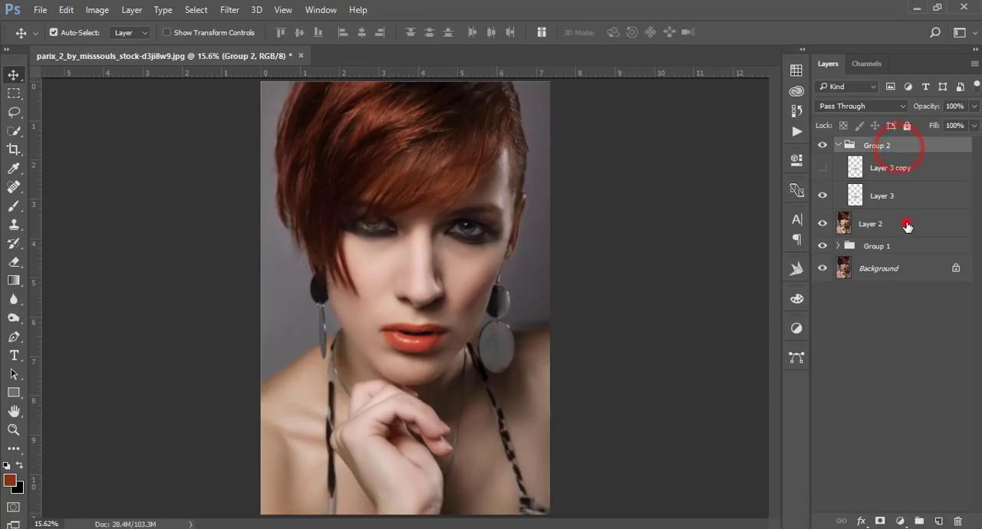
pyautogui.keyDown('shift'); pyautogui.click(906, 224); pyautogui.keyUp('shift')
pyautogui.hotkey('ctrl', 'g')
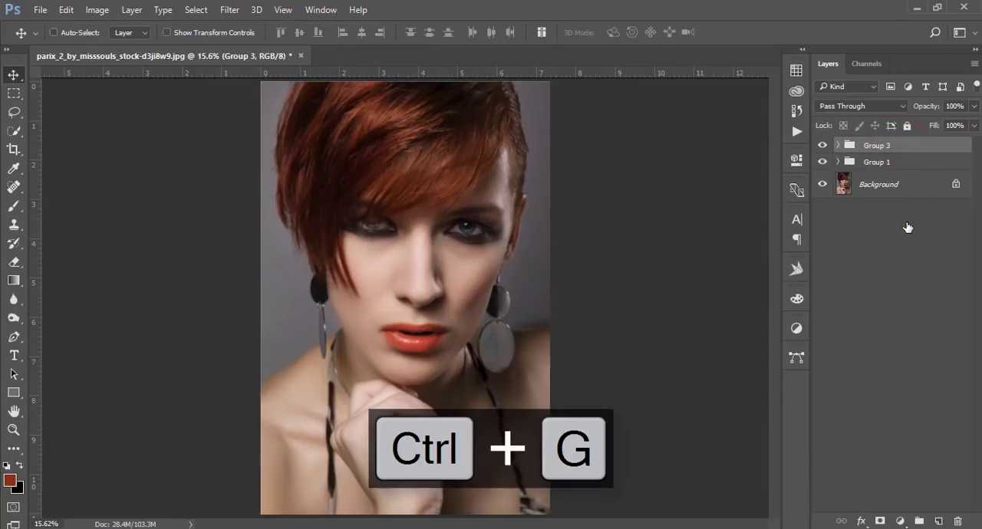
pyautogui.hotkey('ctrl', 'shift', 'alt', 'e')
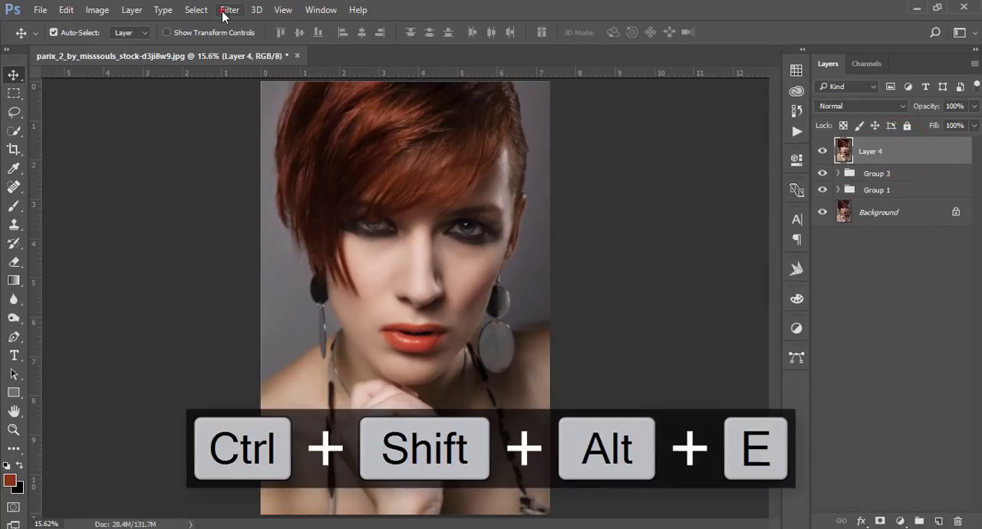
# Open the stamped layer in the Color Efex Pro 4 filter of the Nik Collection.
pyautogui.click(229, 10)
pyautogui.moveTo(321, 342)
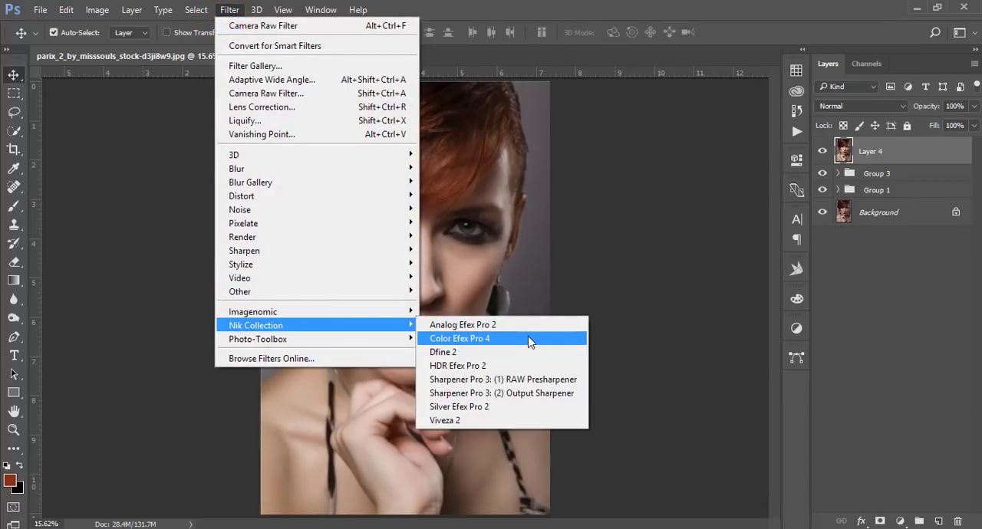
pyautogui.click(534, 339)
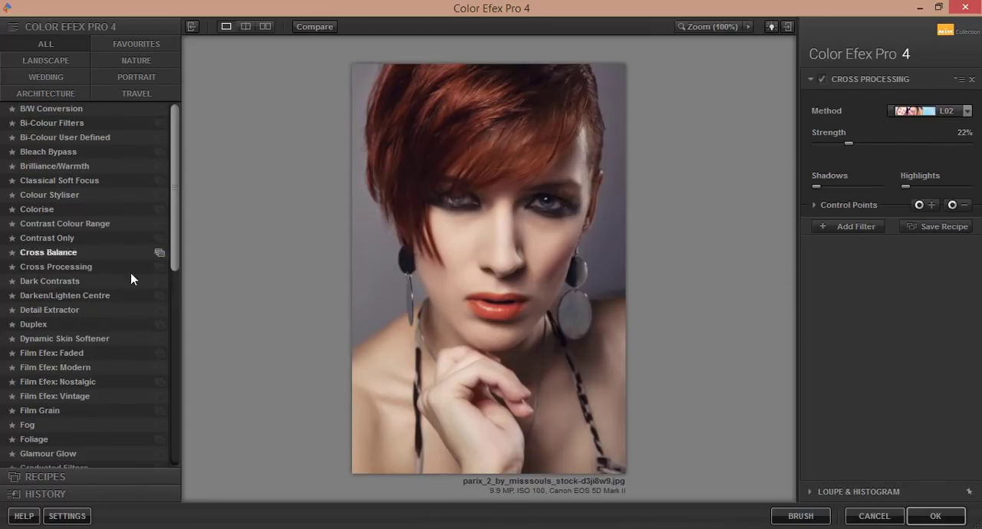
# Apply the Cross Processing filter to the portrait with method C04 and a slightly reduced strength.
pyautogui.click(48, 266)
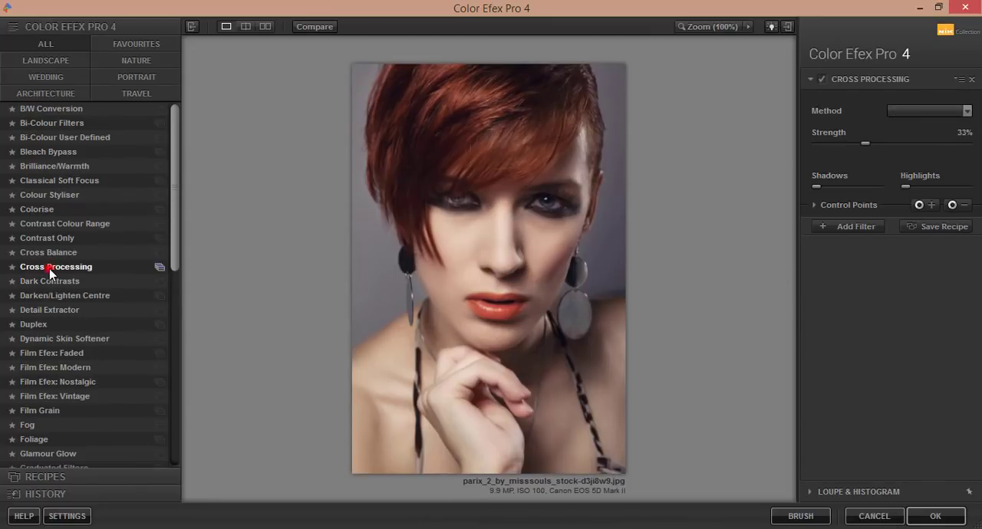
pyautogui.click(966, 110)
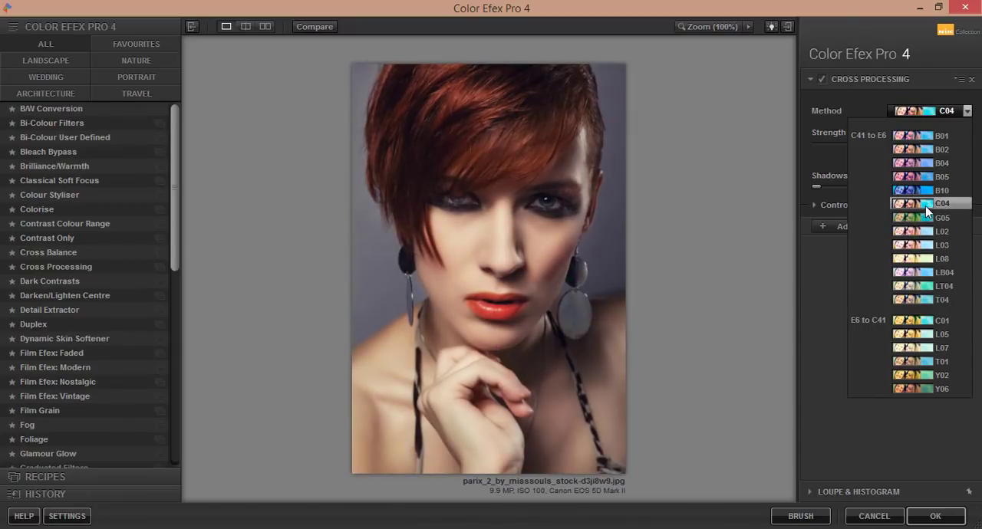
pyautogui.click(927, 205)
pyautogui.click(864, 145)
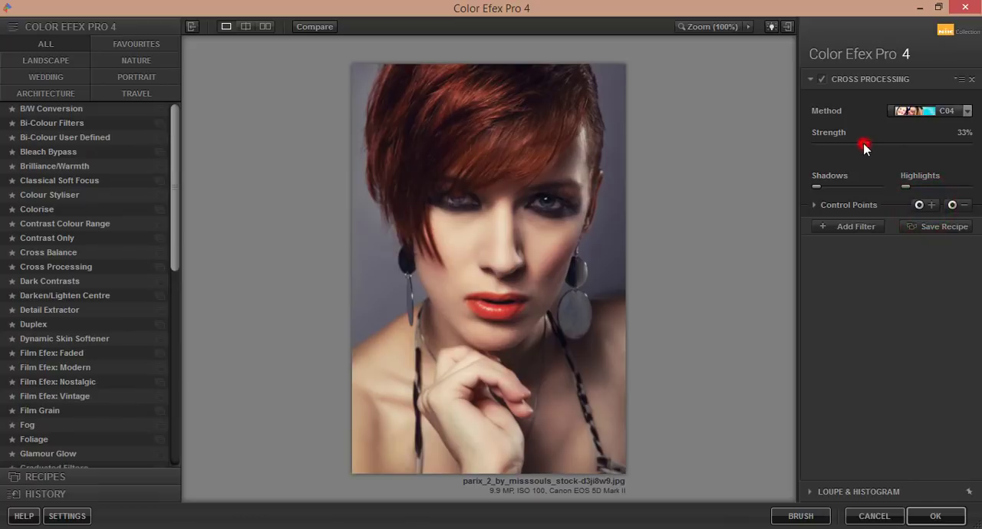
pyautogui.moveTo(851, 148); pyautogui.dragTo(849, 148)
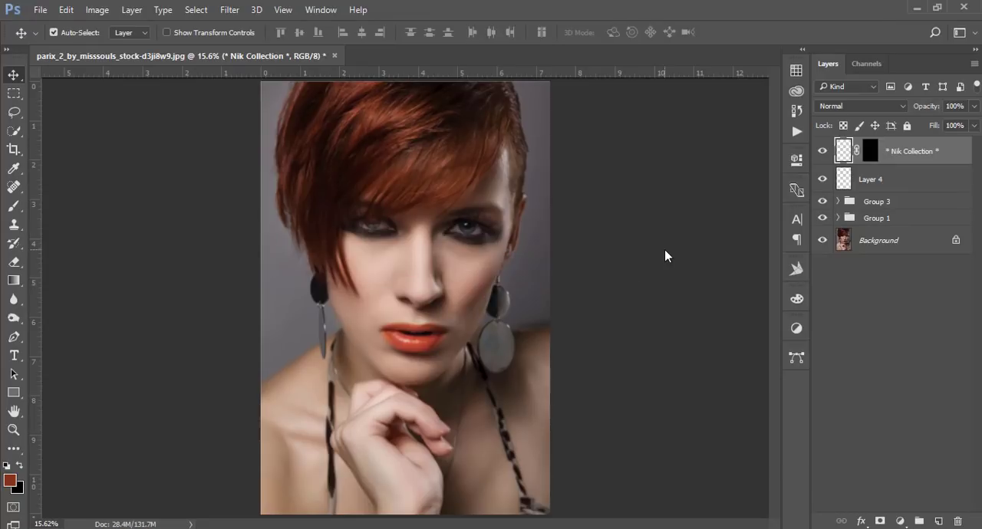
# Hide all layers and groups above Background to view the original portrait, and show Group 1 again.
pyautogui.click(821, 152)
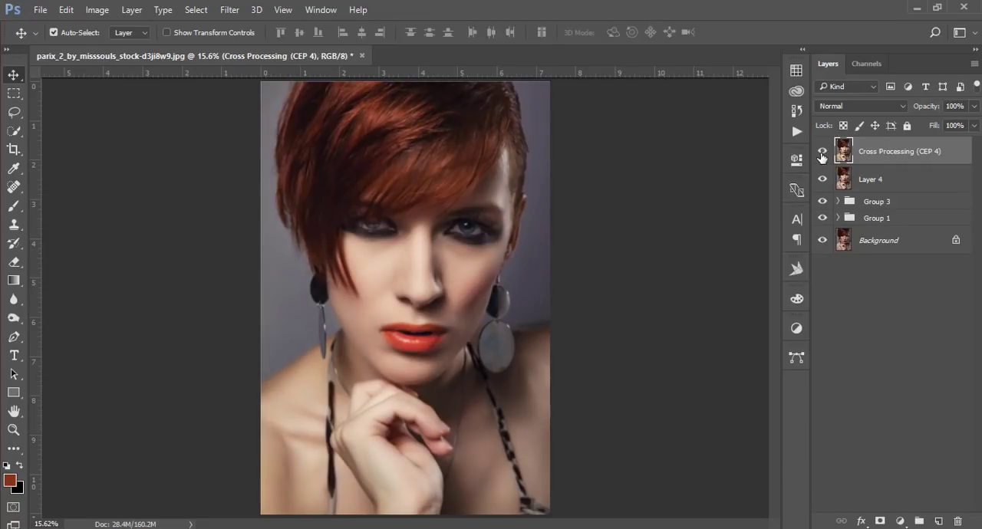
pyautogui.click(821, 180)
pyautogui.click(822, 201)
pyautogui.click(821, 217)
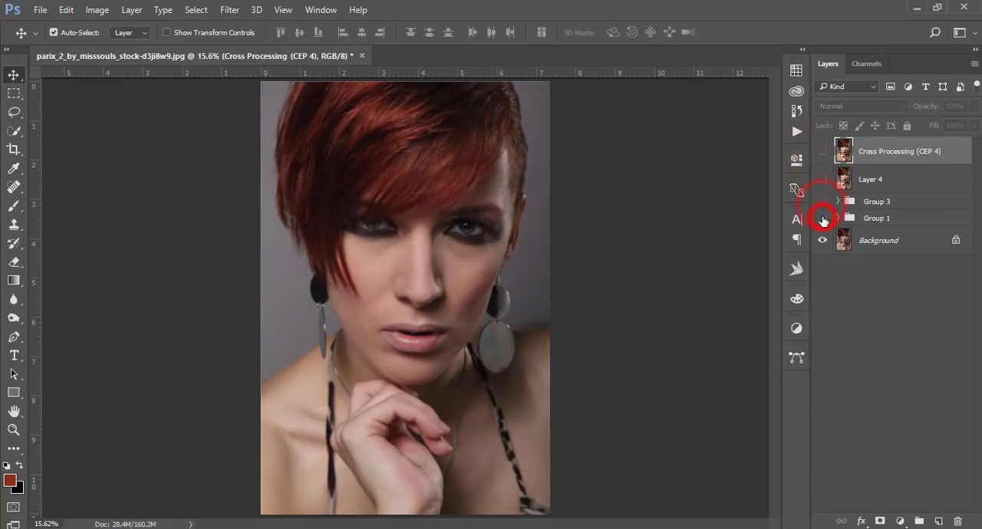
pyautogui.click(821, 218)
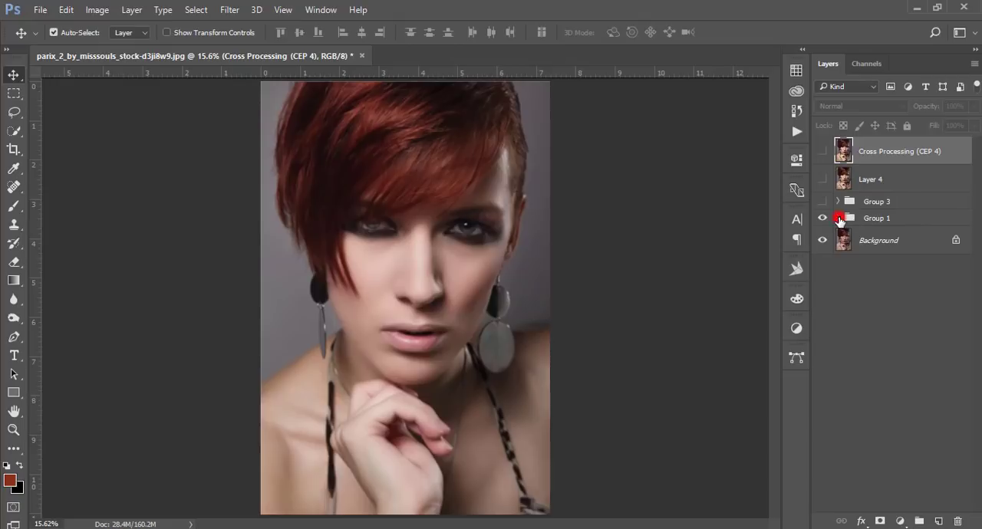
# Expand Group 1 and compare the portrait with Background copy and Layer 1 each shown and hidden.
pyautogui.click(839, 219)
pyautogui.click(821, 268)
pyautogui.click(821, 269)
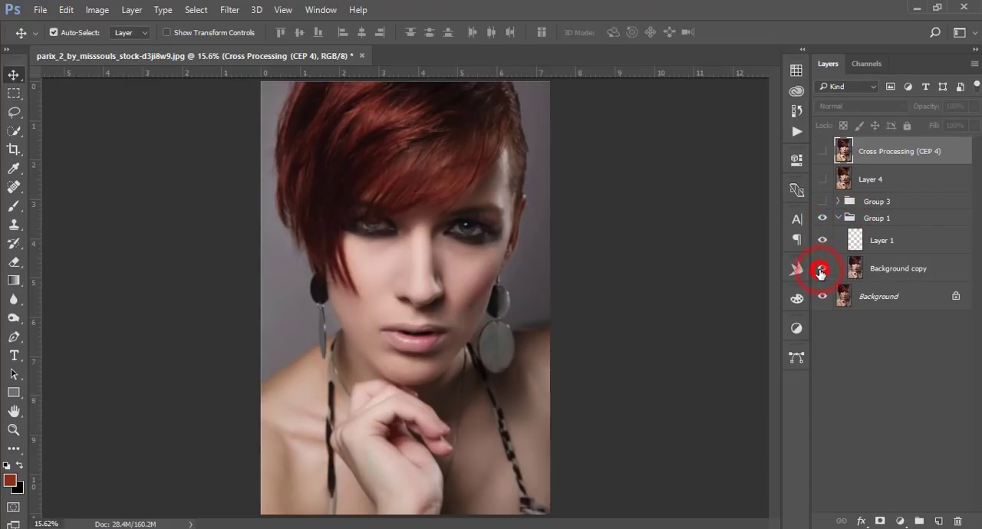
pyautogui.click(821, 270)
pyautogui.click(821, 270)
pyautogui.click(916, 270)
pyautogui.click(826, 241)
pyautogui.click(827, 242)
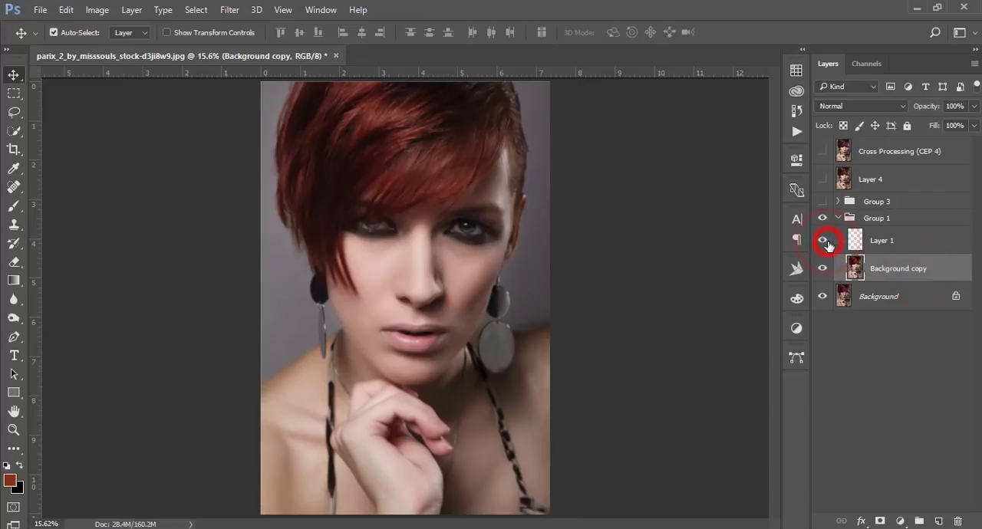
pyautogui.click(827, 241)
pyautogui.click(827, 241)
pyautogui.click(846, 220)
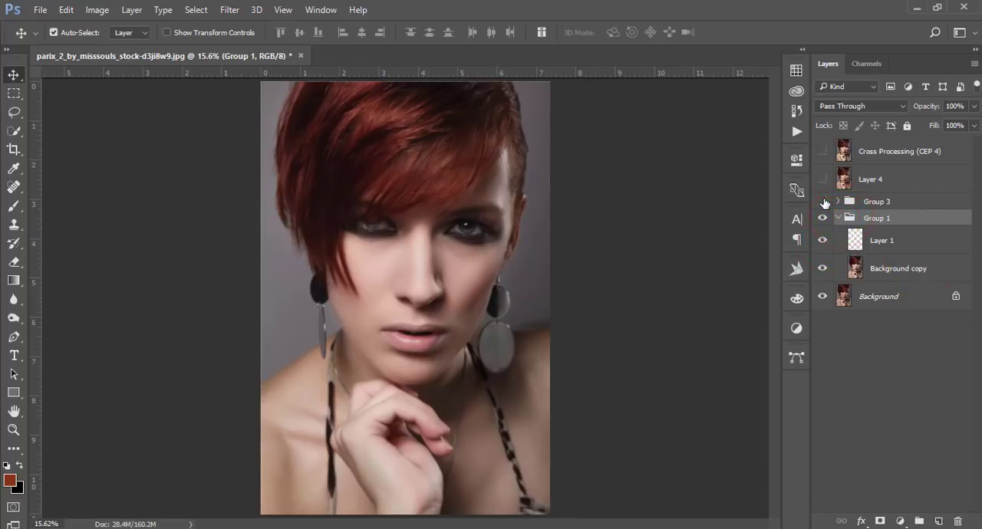
# Show Group 3 and review its contents, and turn Layer 4 and Cross Processing (CEP 4) back on.
pyautogui.click(823, 201)
pyautogui.click(838, 202)
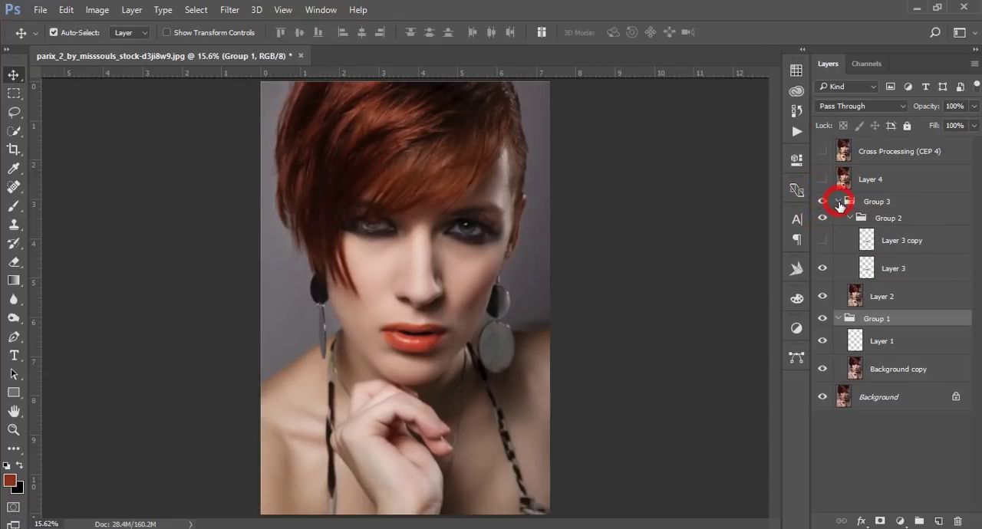
pyautogui.click(839, 202)
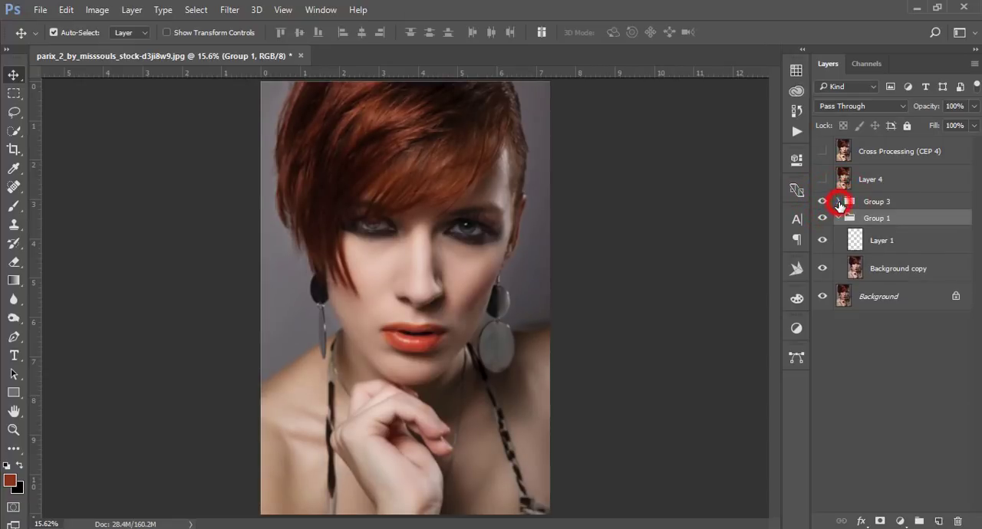
pyautogui.click(822, 153)
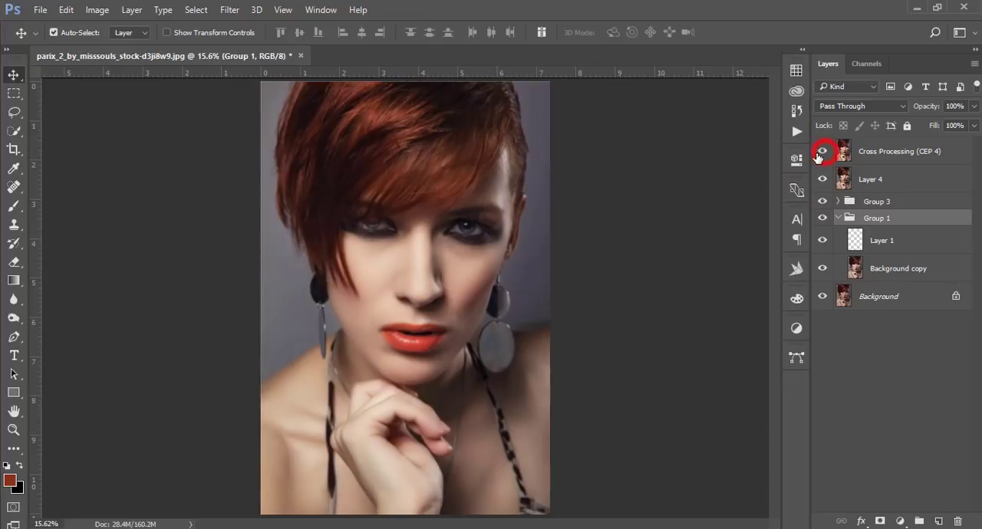
pyautogui.click(940, 152)
# Hide every layer between Background and Cross Processing (CEP 4), and toggle the top layer to compare before and after.
pyautogui.scroll(4, 471, 281)
pyautogui.scroll(-4, 472, 280)
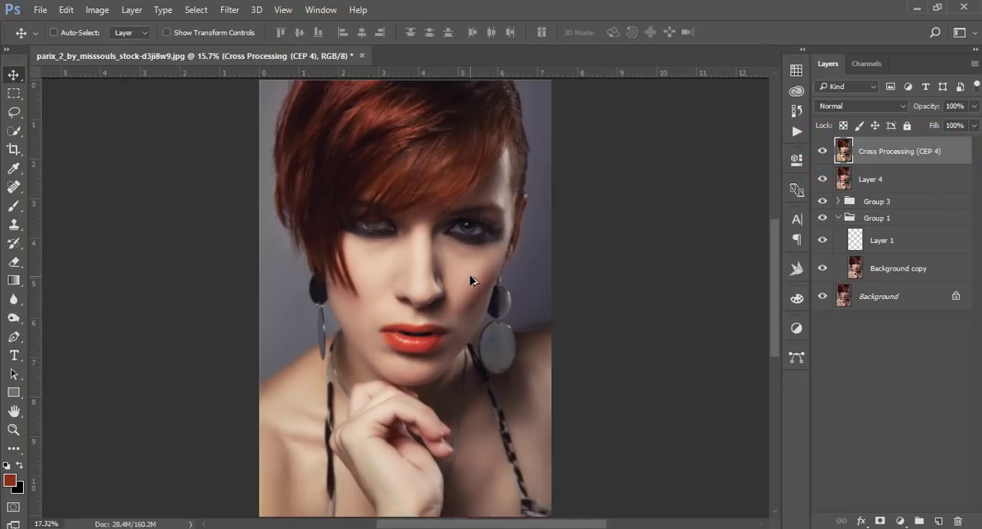
pyautogui.scroll(-2, 472, 281)
pyautogui.moveTo(822, 179); pyautogui.dragTo(823, 268)
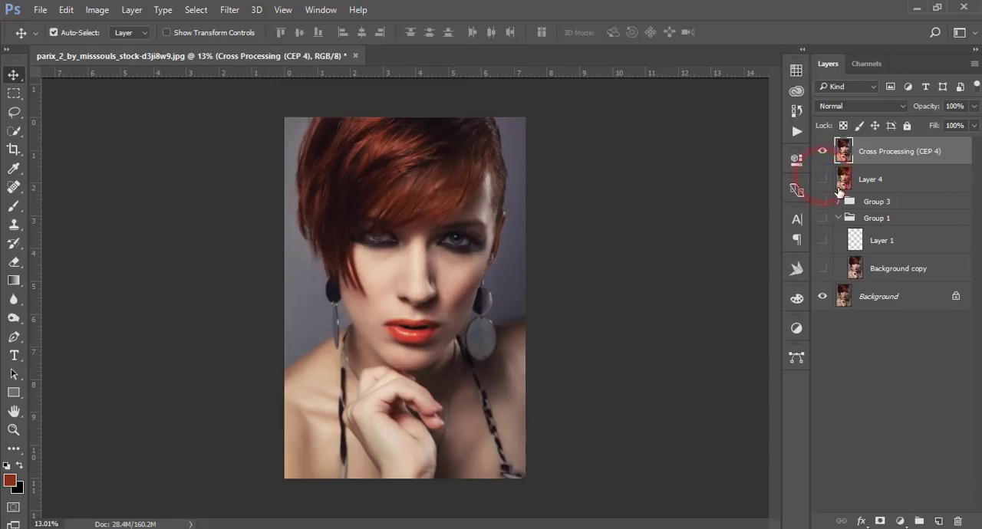
pyautogui.click(820, 151)
pyautogui.click(821, 151)
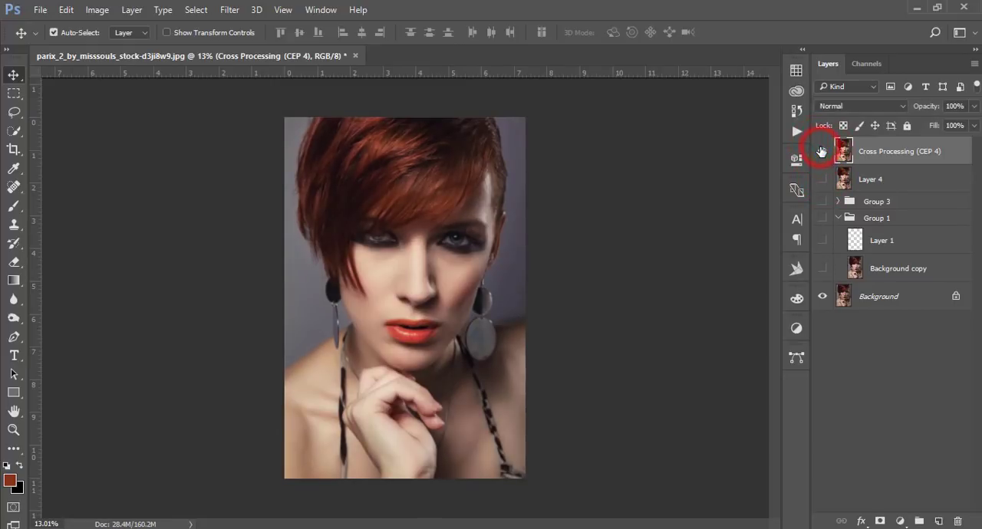
# Examine the retouched skin, eyes and lips up close and in the full portrait.
pyautogui.scroll(2, 424, 248)
pyautogui.scroll(3, 424, 247)
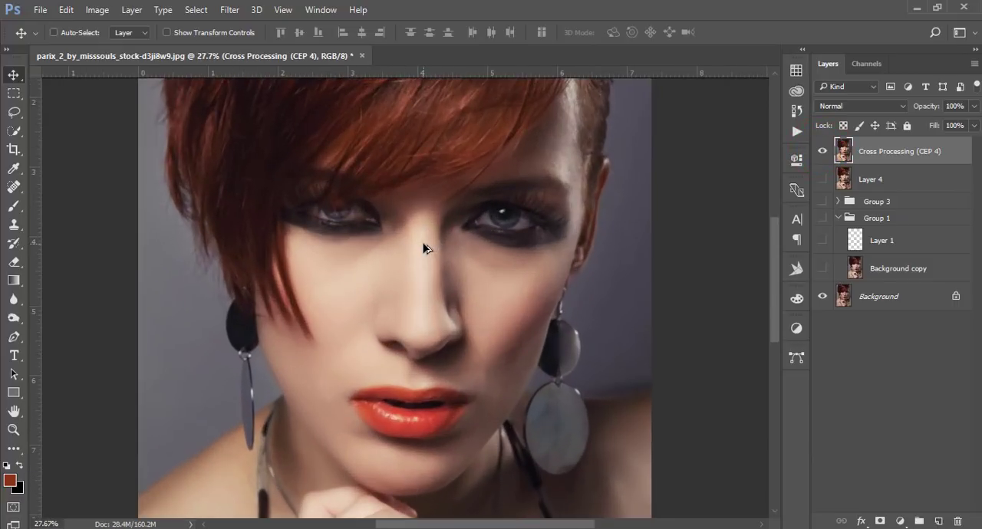
pyautogui.scroll(-1, 424, 248)
pyautogui.scroll(2, 424, 248)
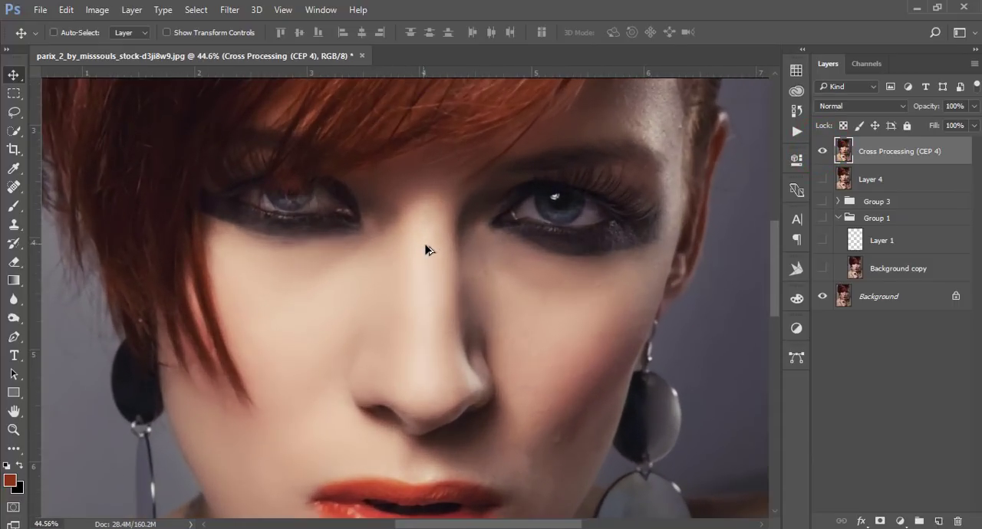
pyautogui.scroll(-3, 424, 248)
pyautogui.scroll(-3, 427, 249)
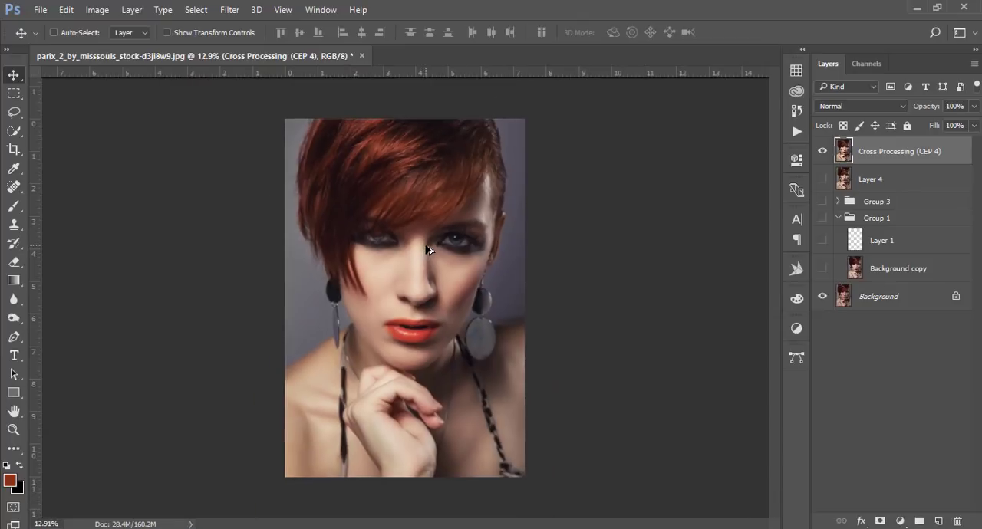
pyautogui.press('ctrl')
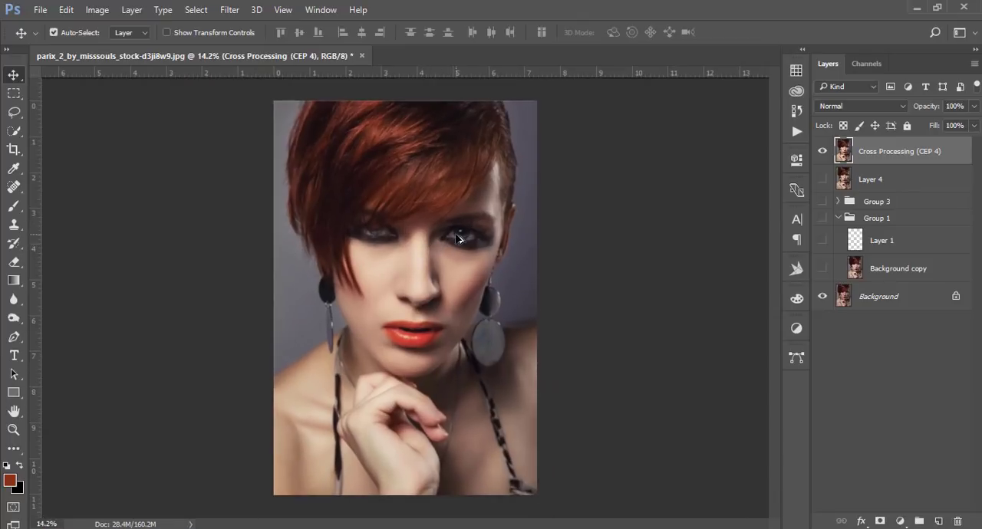
# Compare the original with the finished retouch by toggling Cross Processing (CEP 4), leave it shown, and review the whole portrait.
pyautogui.click(822, 151)
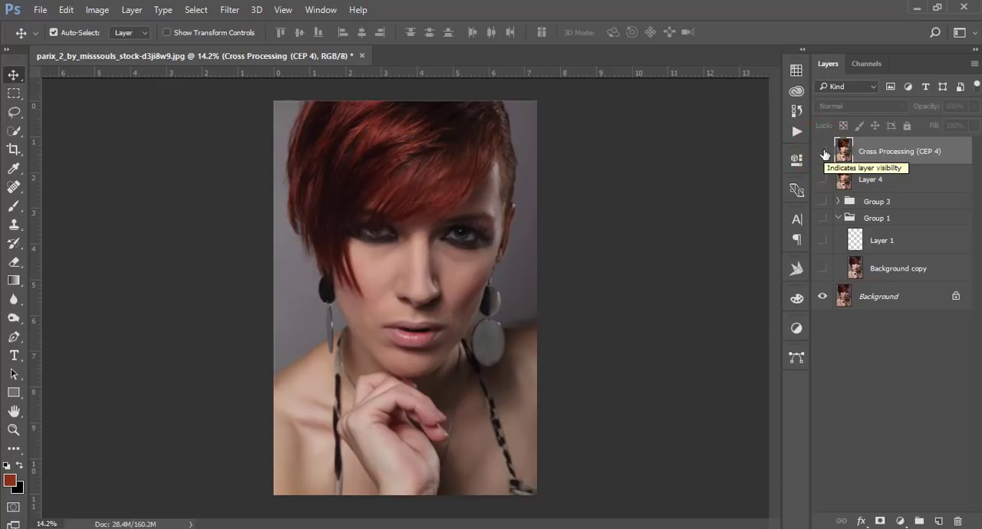
pyautogui.click(823, 152)
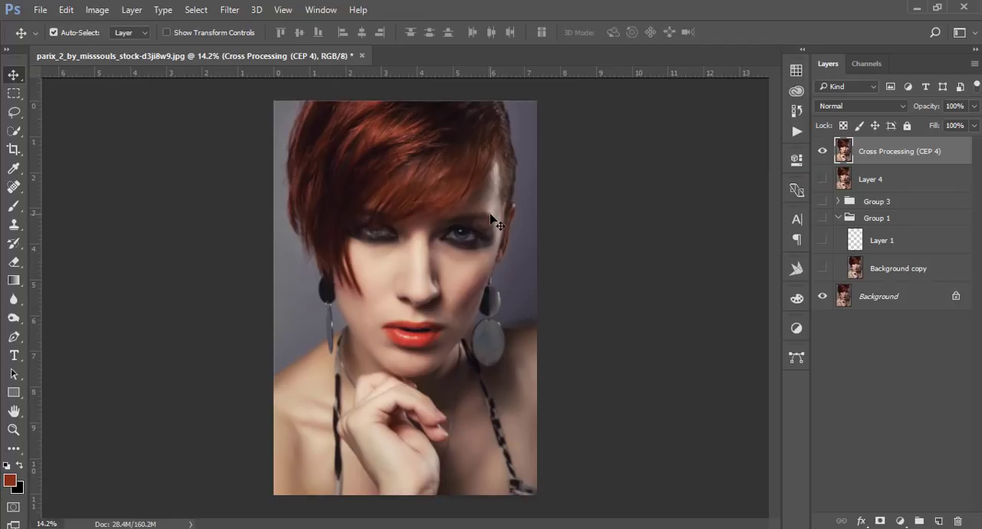
pyautogui.click(823, 152)
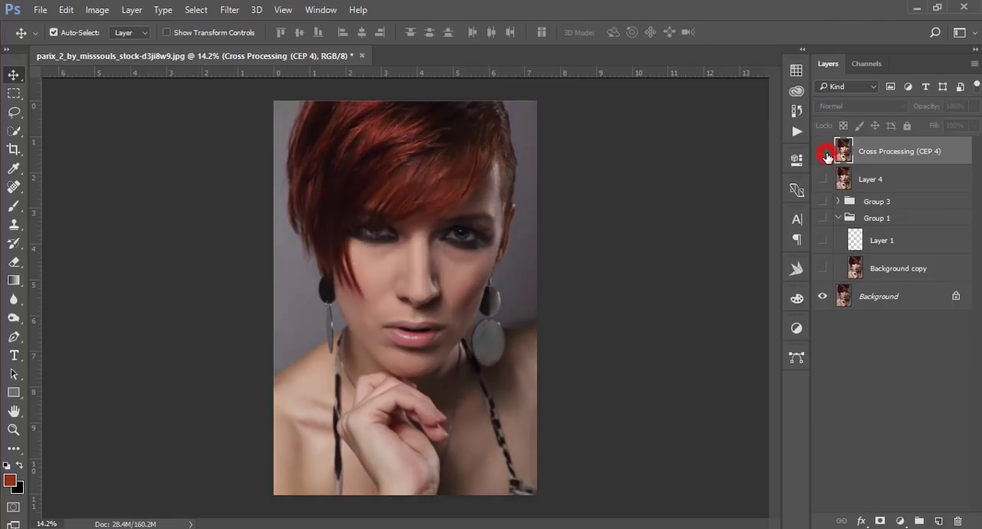
pyautogui.click(823, 151)
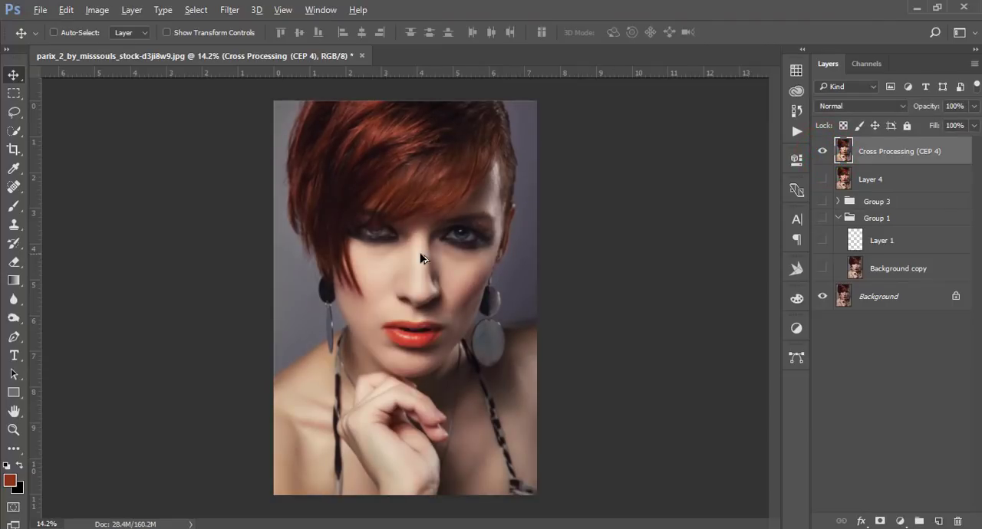
pyautogui.scroll(2, 420, 258)
pyautogui.scroll(-3, 420, 258)
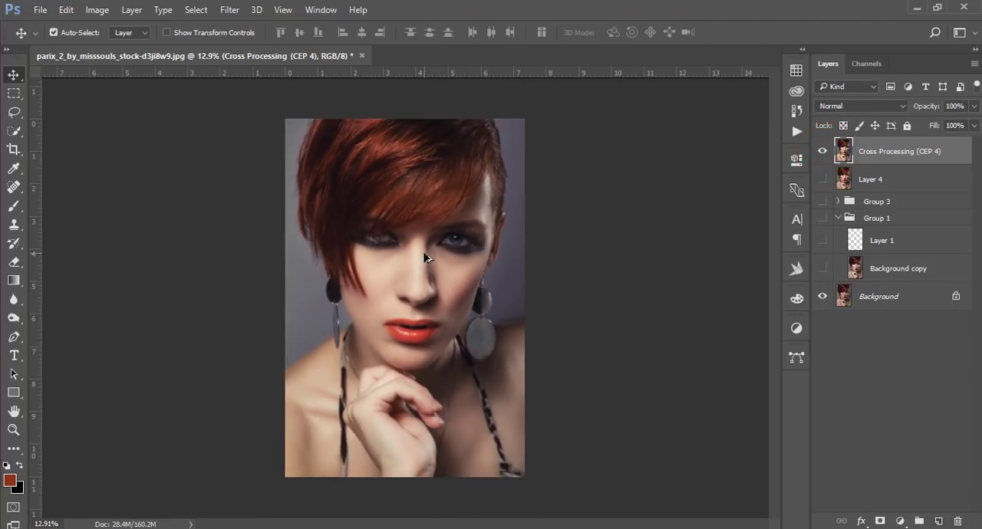
pyautogui.scroll(2, 425, 258)
pyautogui.press('ctrl')
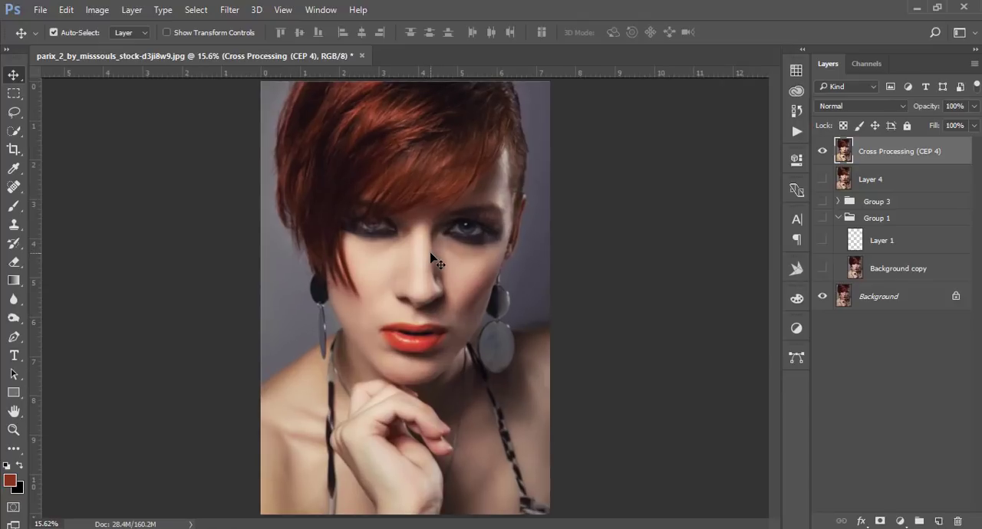